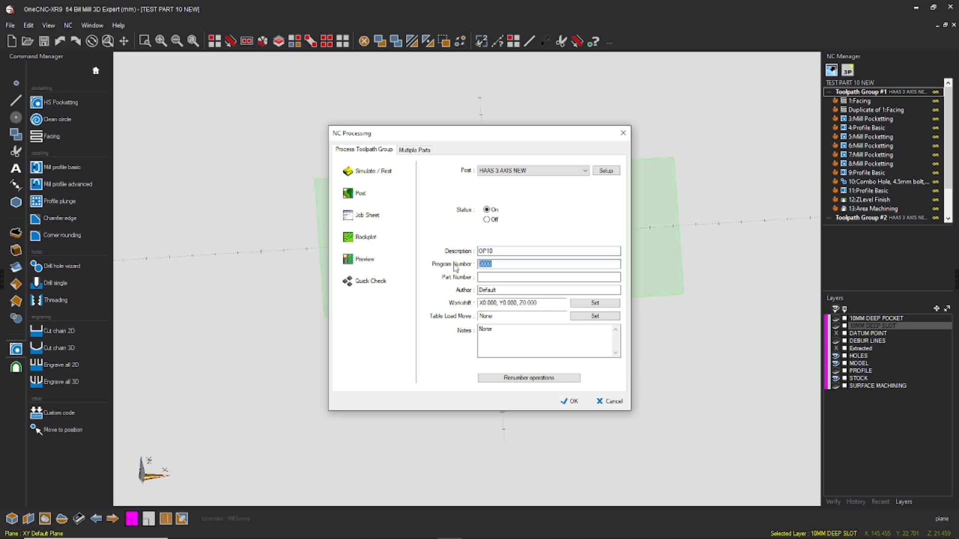
Step: Set the OP10 group's program number to 12345 and part number to TEST PART 10 OP10, and fill in the author's name
type("12345")
left_click_drag(495, 265, 428, 256)
left_click(489, 278)
type("TEST PART 10 OP10")
double_click(519, 290)
type("LUKE")
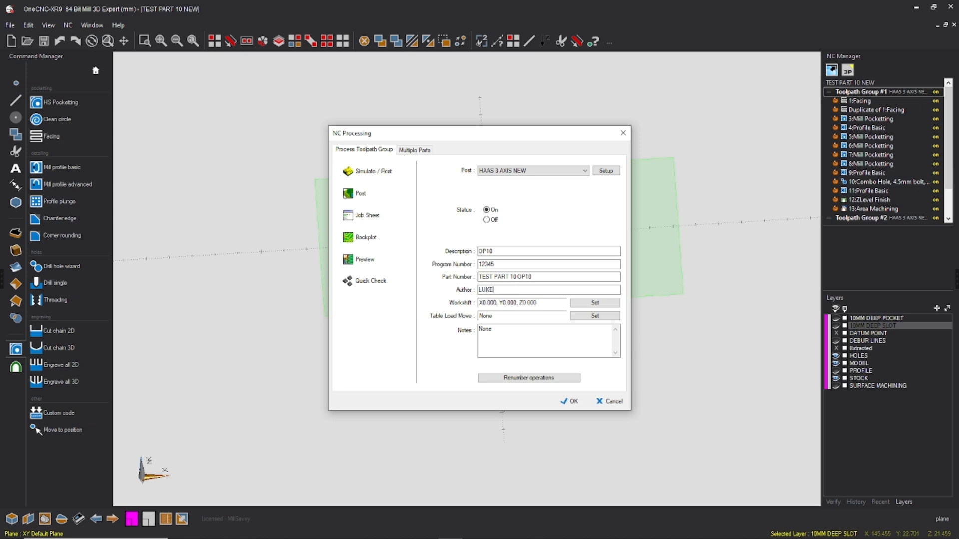
Step: Replace the OP10 notes with the header lines TITLE, DRW NO: REV and DATE, separated by blank lines
left_click(481, 330)
double_click(480, 330)
type("T")
type("ITLE")
type("DRW NO:  REV")
key("Return")
key("Return")
type("DATE")
key("Return")
key("Return")
Step: Add the datum notes DATUM G54, X & Y = CENTRE OF JOB and Z = TOP OF STOCK ALLOW FOR SKIM
type("DATUM G54")
key("Return")
type("X = CENTRE OF JOB")
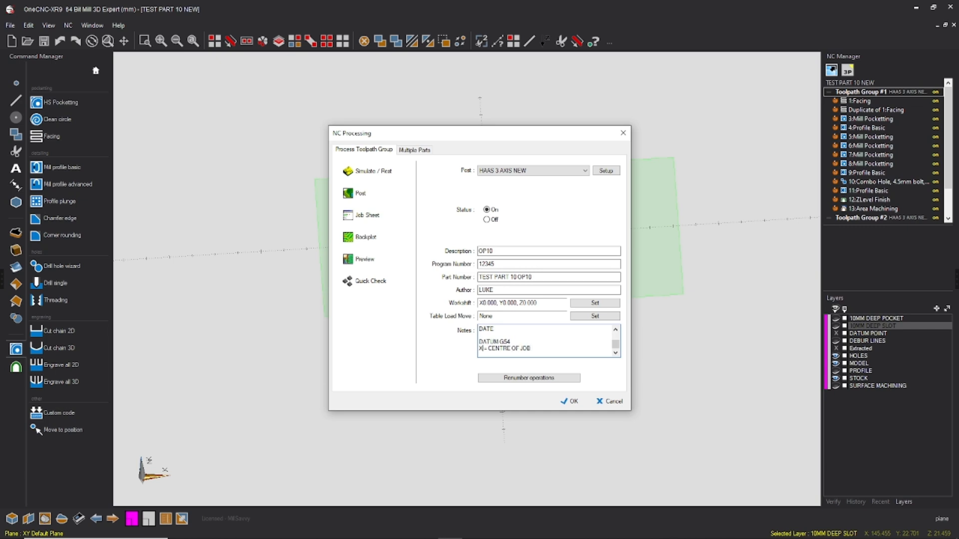
type(" & Y")
key("Return")
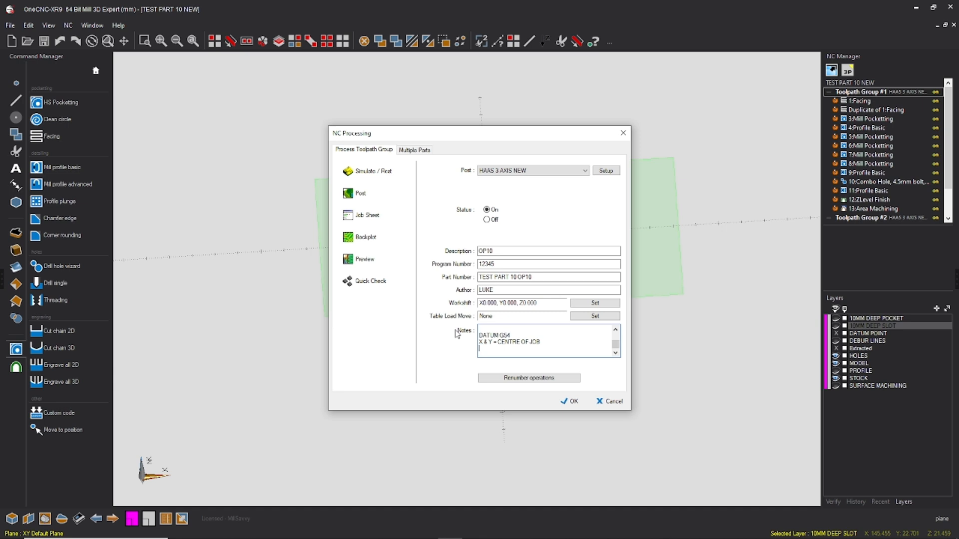
type("Z = TOP OF STOCK ALLOW FOR SKIM")
key("Return")
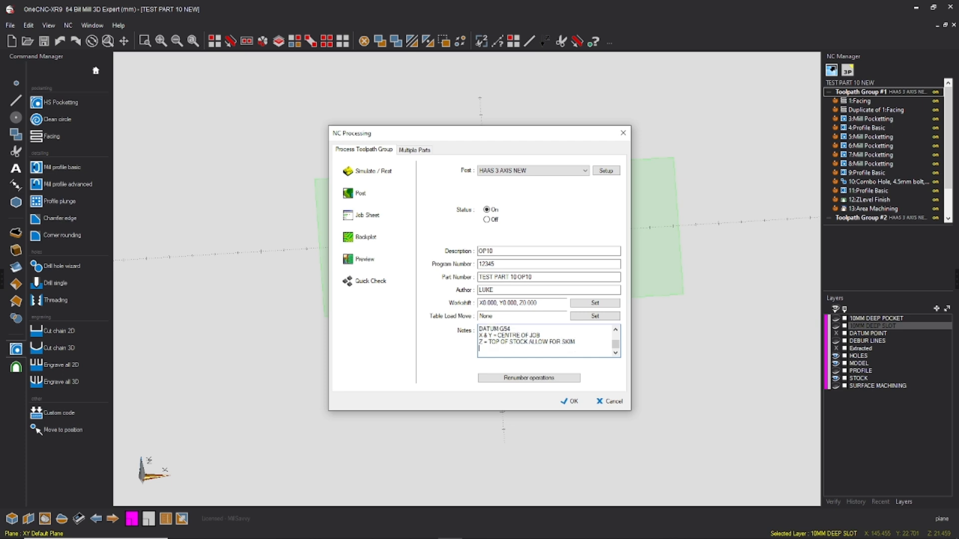
Step: Add the note lines MAX TOOL DEPTH 21MM WHEN PROFILING and 40MM PARALLELS
type("(")
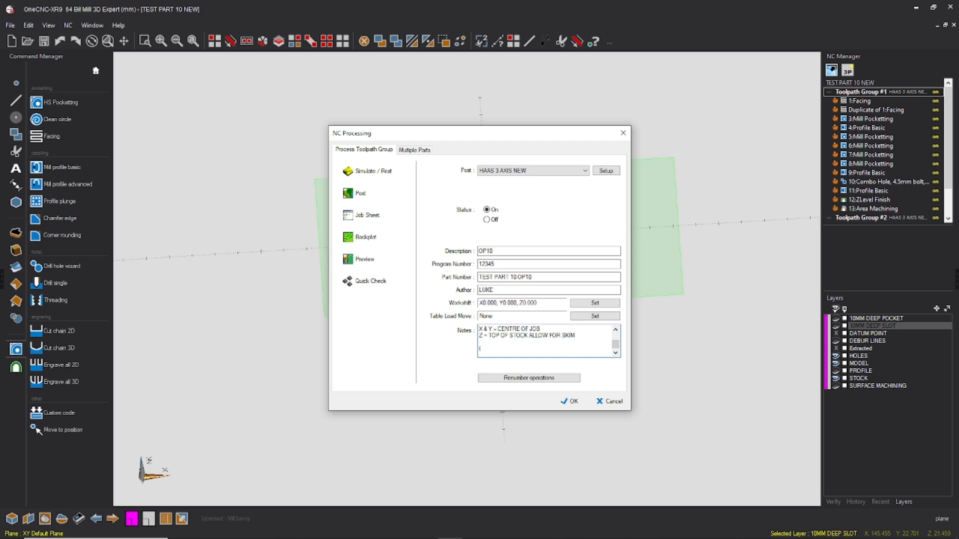
key("BackSpace")
type("MAX TOOL DEPTH 21MM WHEN PROFILING")
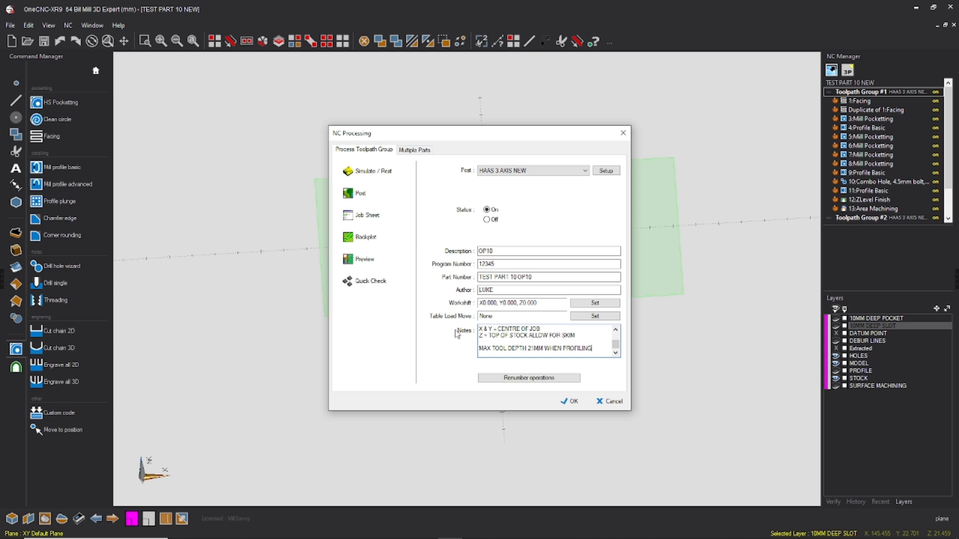
key("Return")
key("Return")
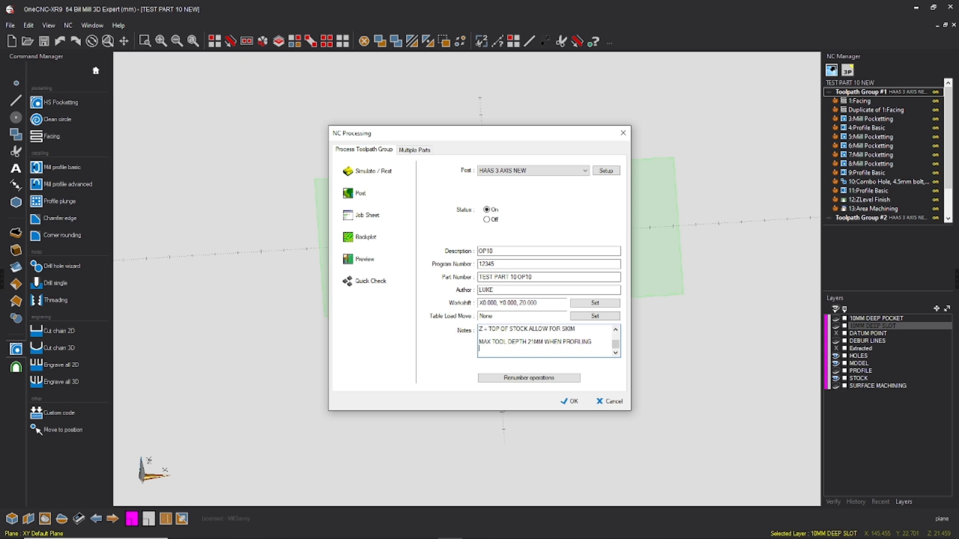
type("(")
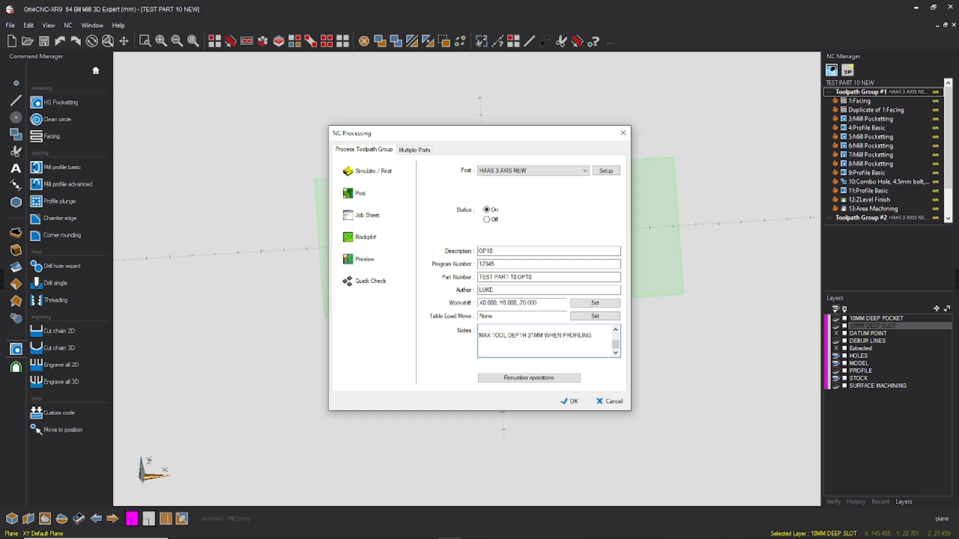
type("40MM PARALLELS")
key("Return")
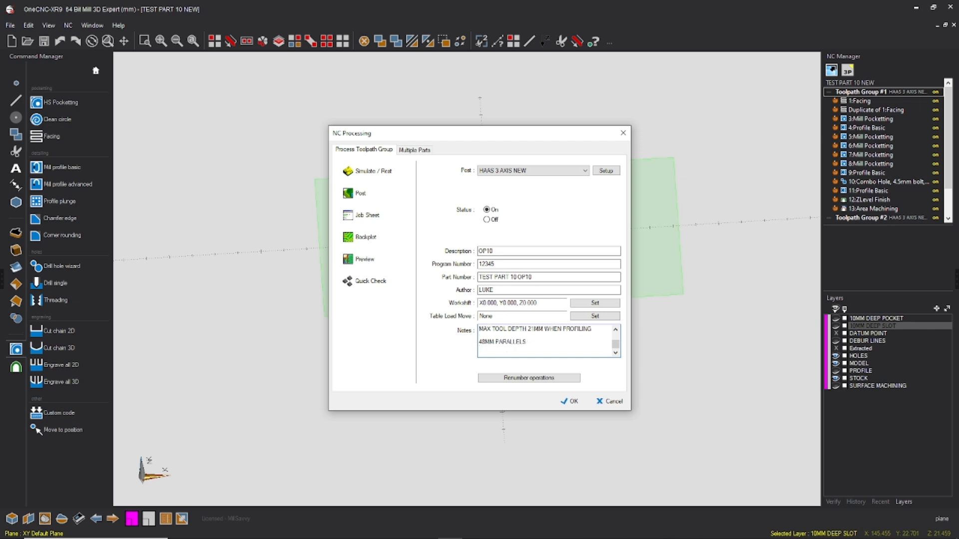
Step: Add the workholding note HOLD ACROSS 54MM STOCK WITH 25MM UP
type("HOLD A")
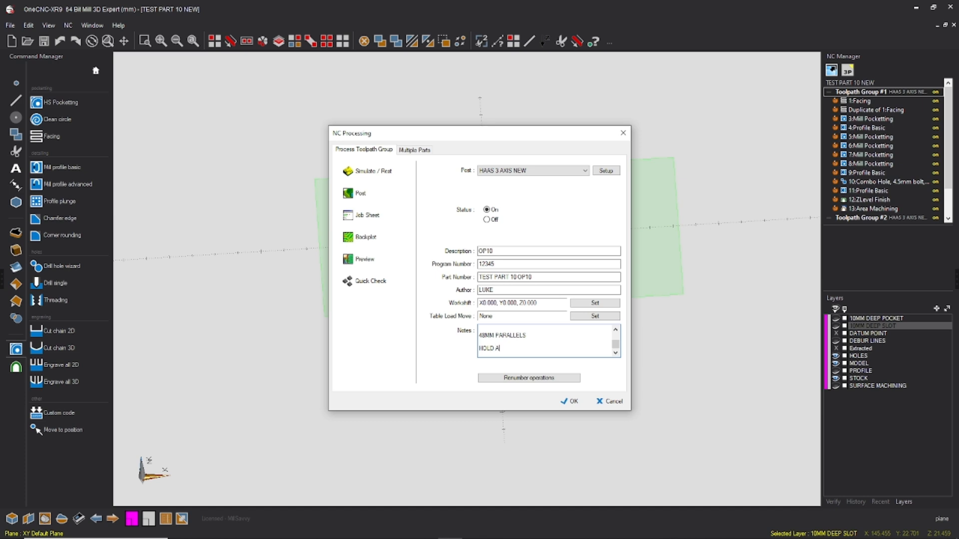
type("CROSS 54MM STOCK WITH 28")
key("BackSpace")
type("5MM UP")
key("Return")
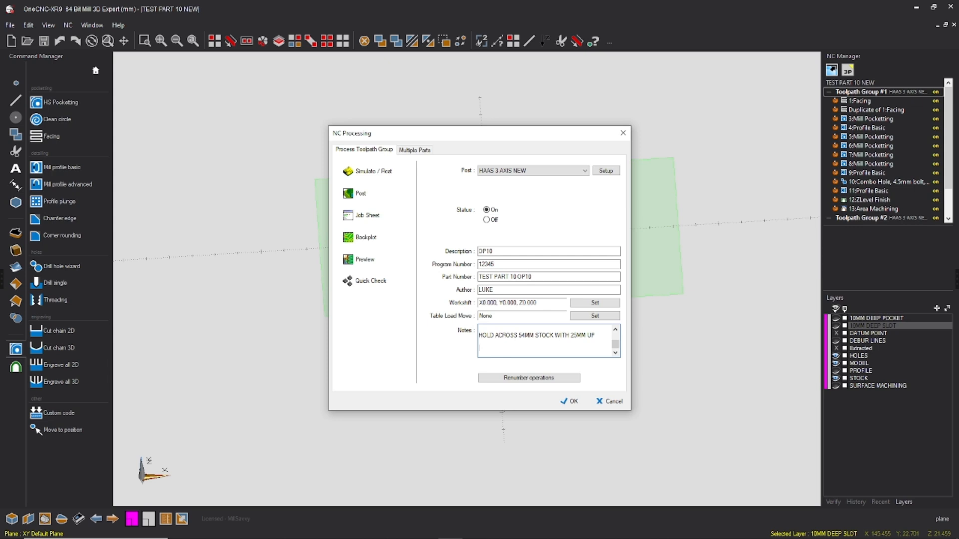
Step: Add the note M/C FACE, PROFILE,HOLES,POCKETS AND CHAMFER, apply the OP10 settings, and save the file
type("M/C FACE, PROFILE,HOLES,POCKE")
type("TS AN")
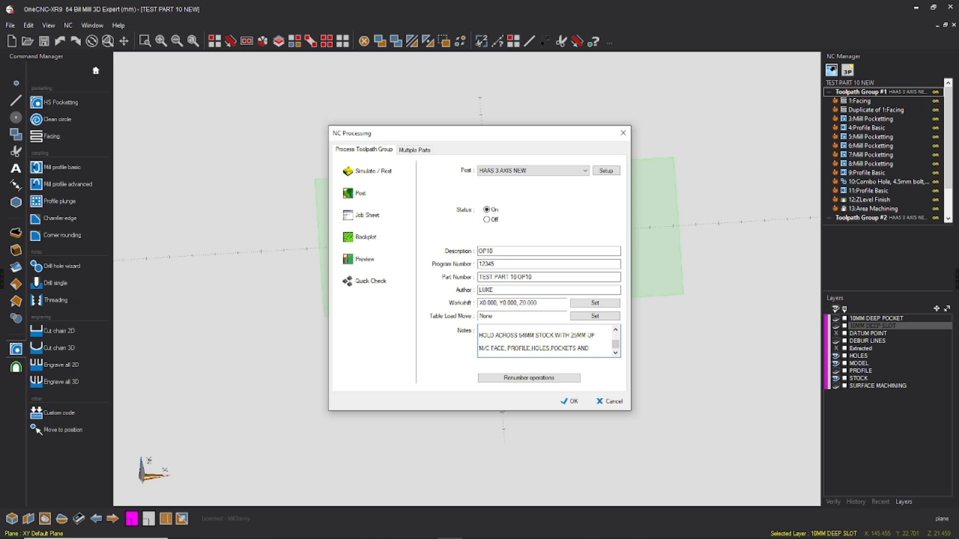
type("D CHAMFER")
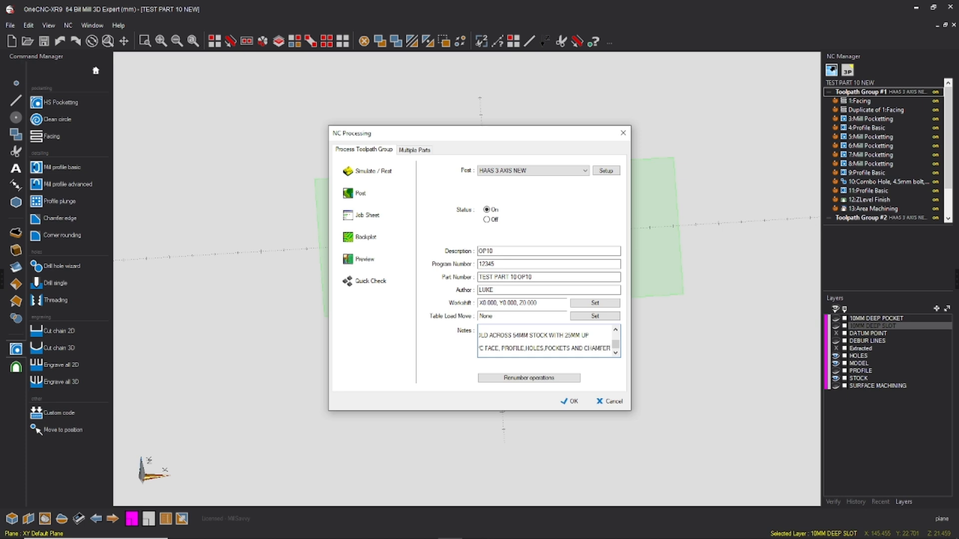
left_click(569, 401)
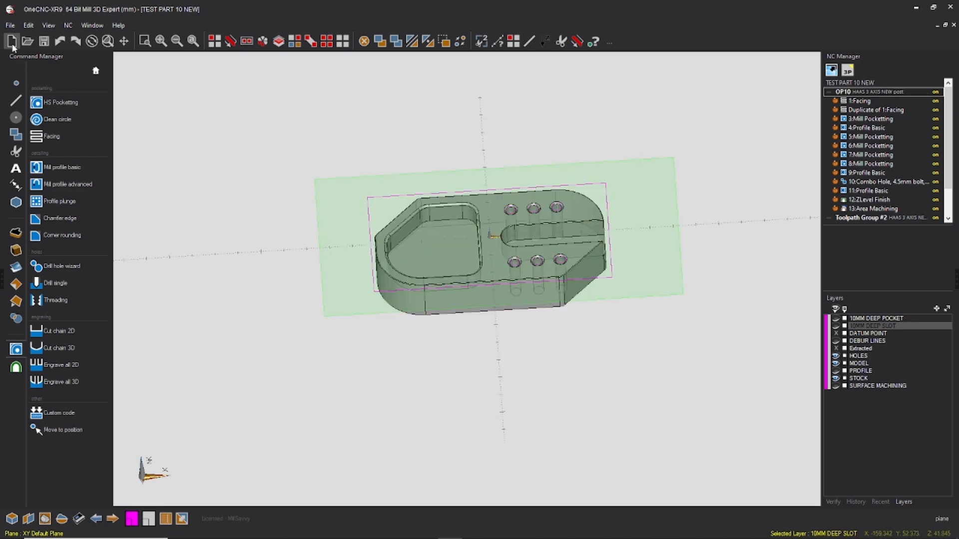
left_click(10, 25)
left_click(45, 85)
Step: Set the description of Toolpath Group #2 to OP20 and its program number to 12346
scroll(799, 183, "down", 1)
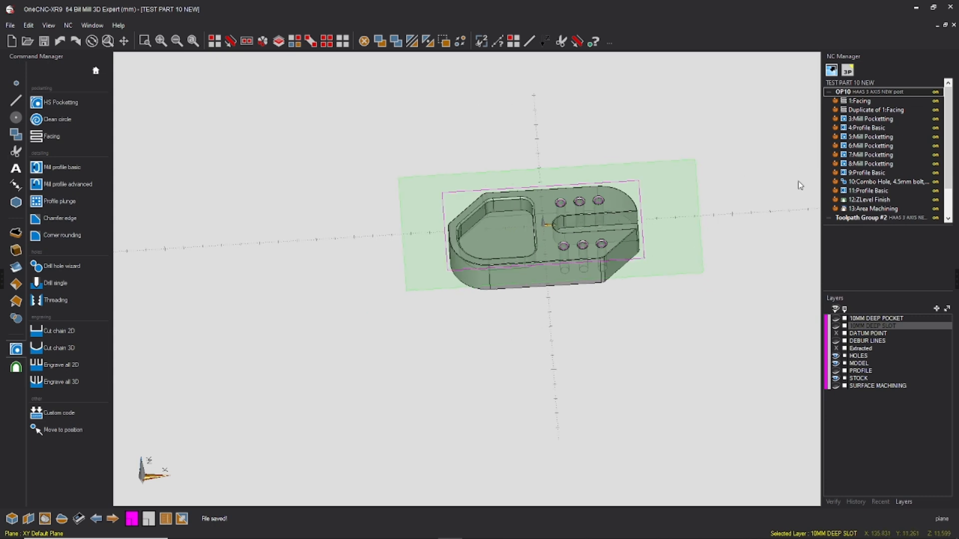
scroll(864, 185, "down", 2)
left_click(874, 183)
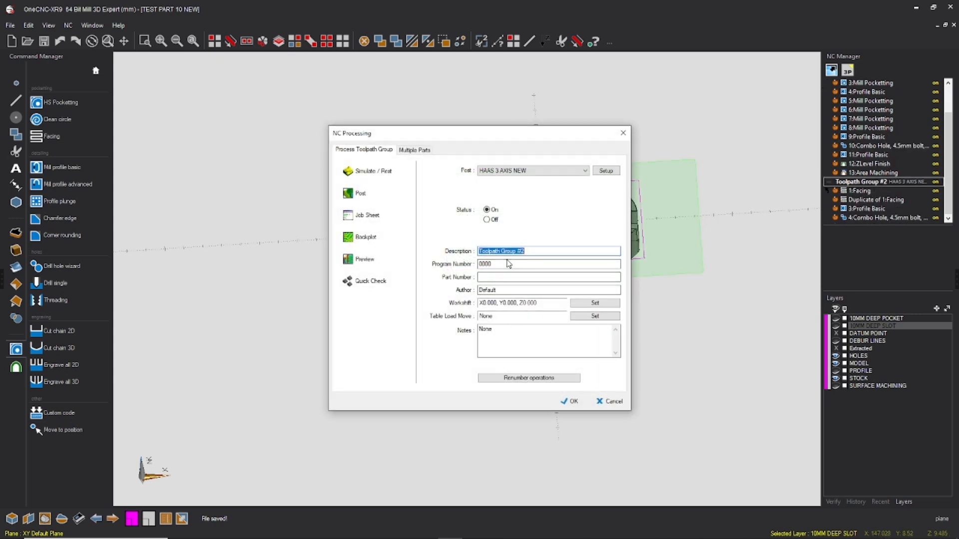
type("10")
key("Tab")
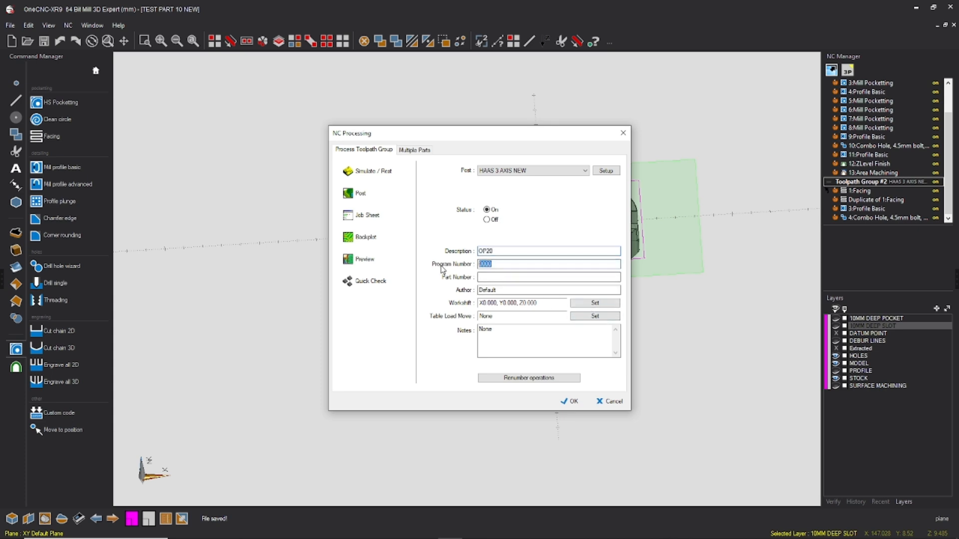
type("12346")
key("Tab")
Step: Set the second group's part number to TEST PART 10 OP20, fill in the author's name, and apply the settings
type("TE")
type("AST")
type(" PART 10 OP20")
double_click(509, 291)
type("LUKE")
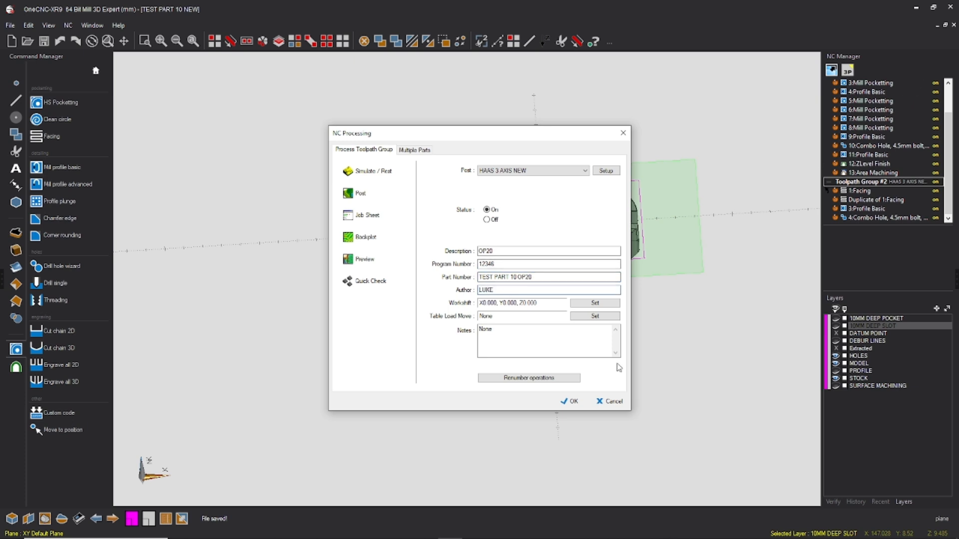
left_click(569, 401)
Step: Copy all the notes from the OP10 group and paste them over the default notes of the OP20 group
double_click(868, 95)
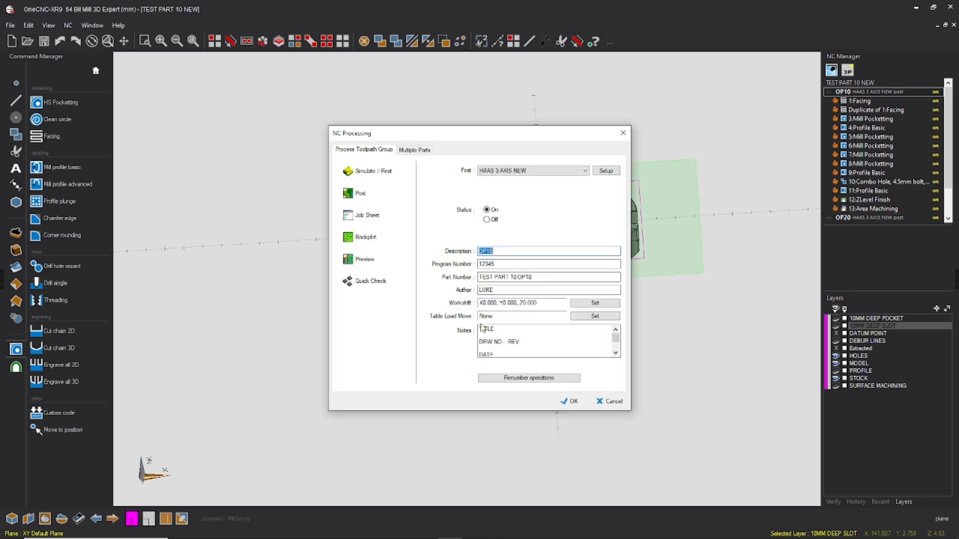
left_click_drag(481, 328, 643, 372)
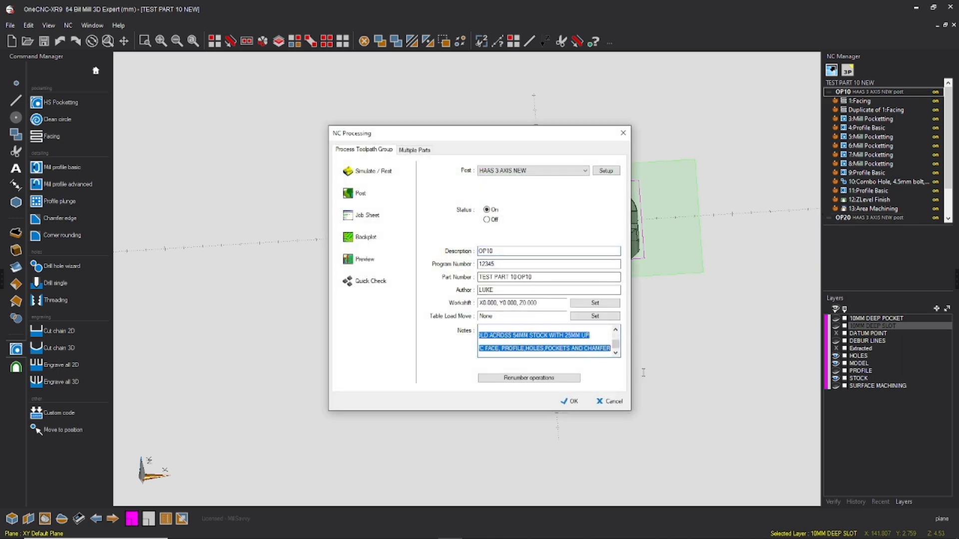
left_click(570, 401)
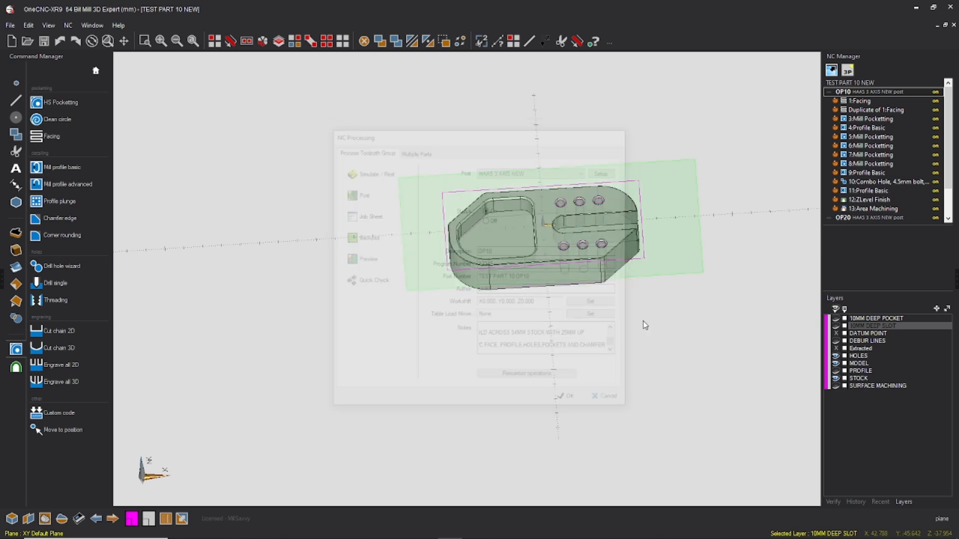
double_click(843, 218)
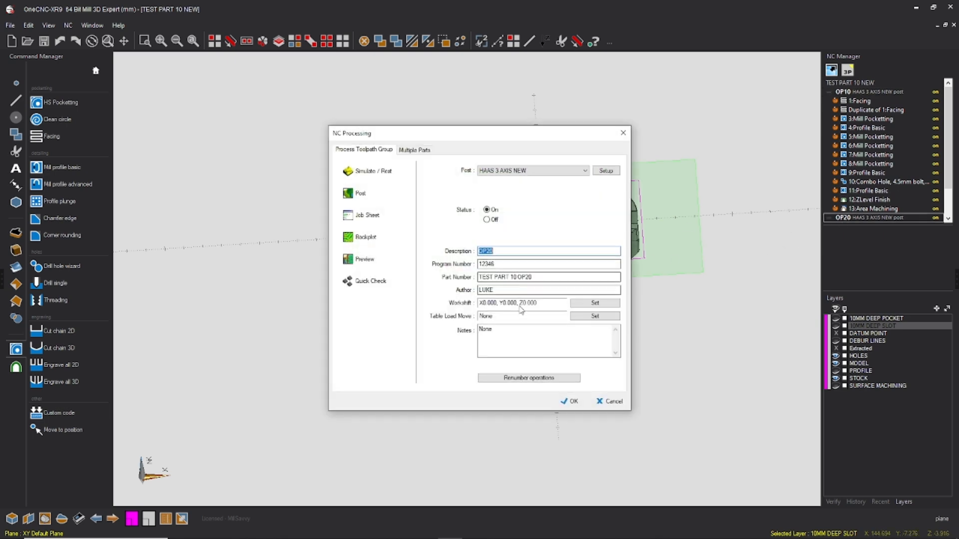
left_click_drag(514, 330, 460, 334)
key("Delete")
key("ctrl+v")
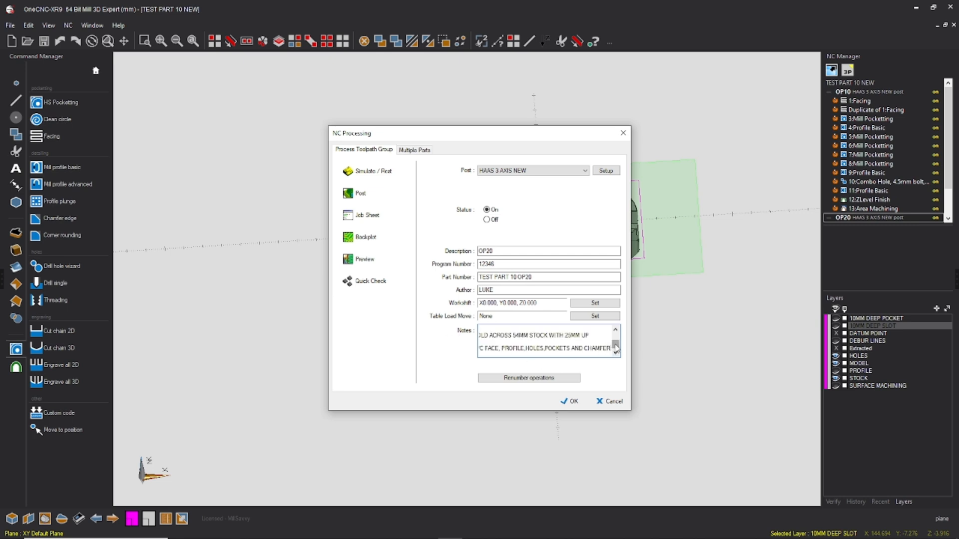
Step: In the OP20 notes, change the datum to G55 and the parallels size to 35MM
left_click_drag(618, 346, 618, 333)
left_click(516, 333)
type("DATUM G54 X & Y = CENTRE OF JOB Z = TOP OF STOCK ALLOW FOR SKIM  MAX TOOL DEPTH 21MM WHEN PROFILING")
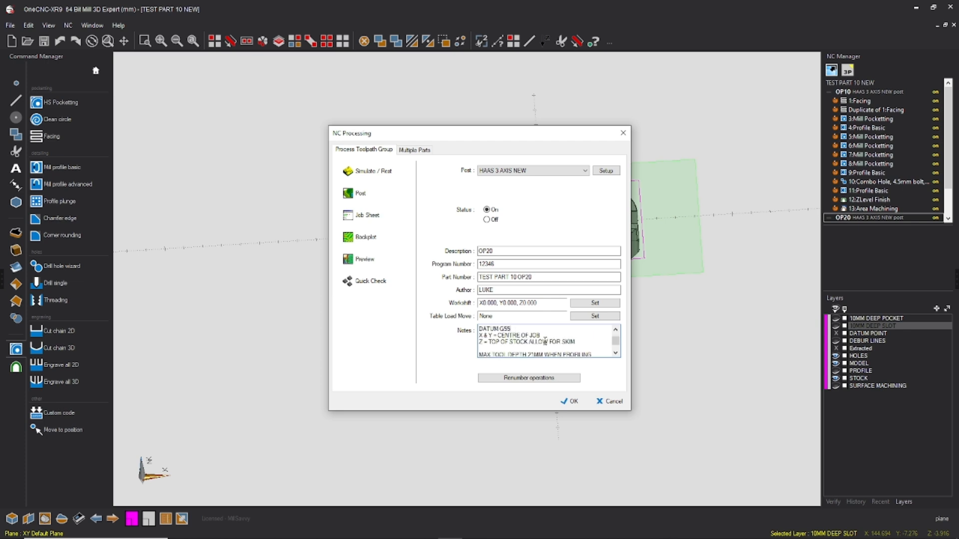
scroll(534, 347, "down", 1)
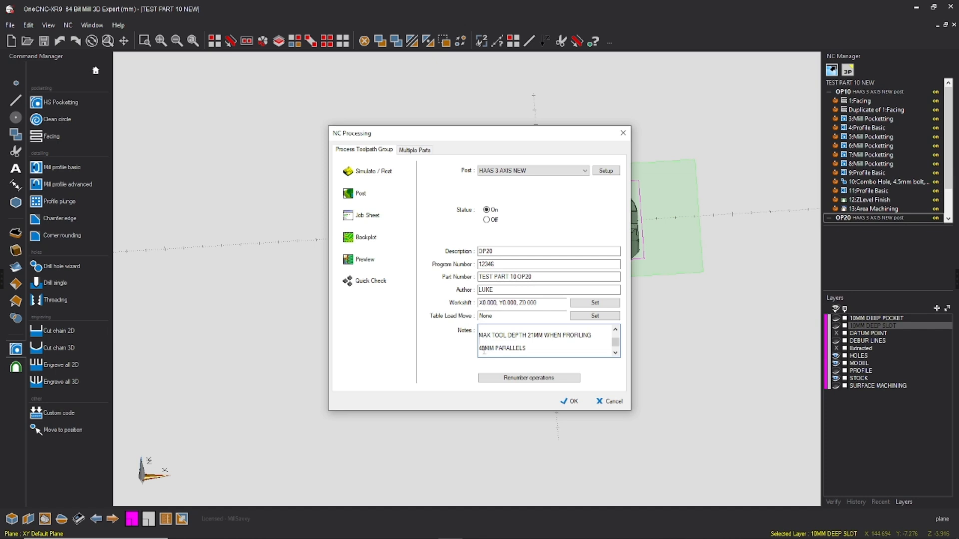
left_click_drag(483, 349, 472, 350)
Step: Change the Z datum description in the OP20 notes to 5MM ABOVE THE VICE
scroll(491, 347, "up", 2)
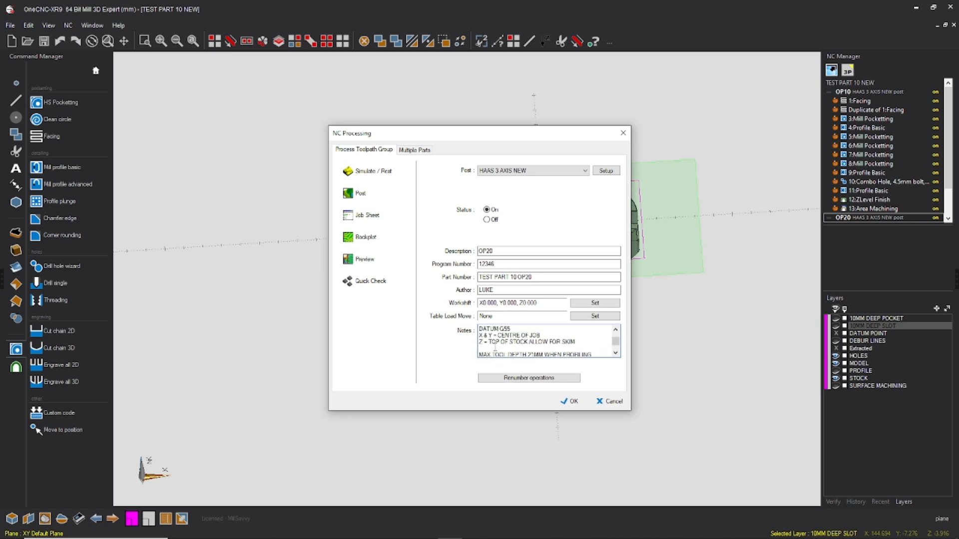
scroll(494, 348, "down", 1)
scroll(489, 342, "up", 2)
left_click_drag(572, 342, 487, 343)
type("5MM ABOVE THE VICE")
Step: Replace the maximum tool depth line in the OP20 notes with JOB FINISHES AT 20MM THICK, followed by a blank line
scroll(551, 349, "down", 1)
left_click_drag(575, 335, 479, 335)
type("JOB")
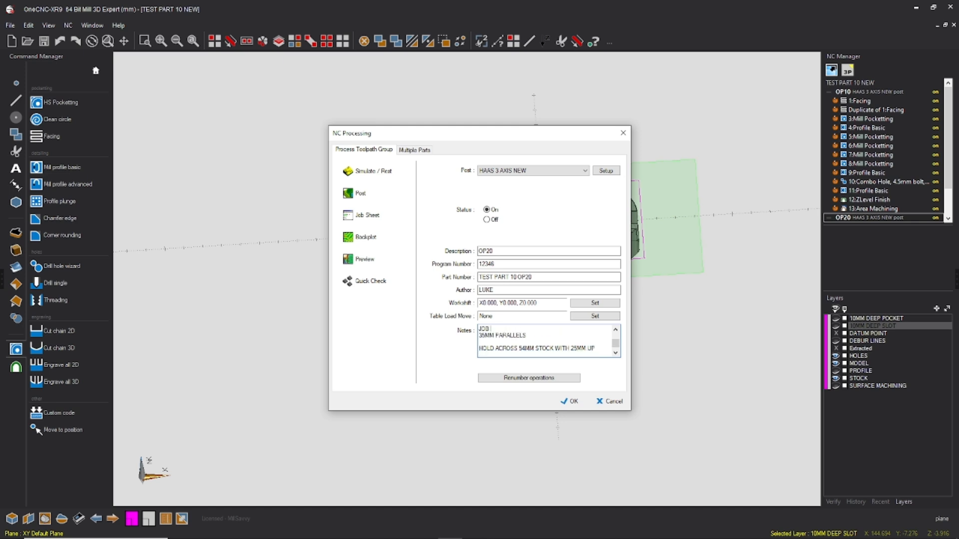
type(" FINISHES AT 20MM THICK")
key("Return")
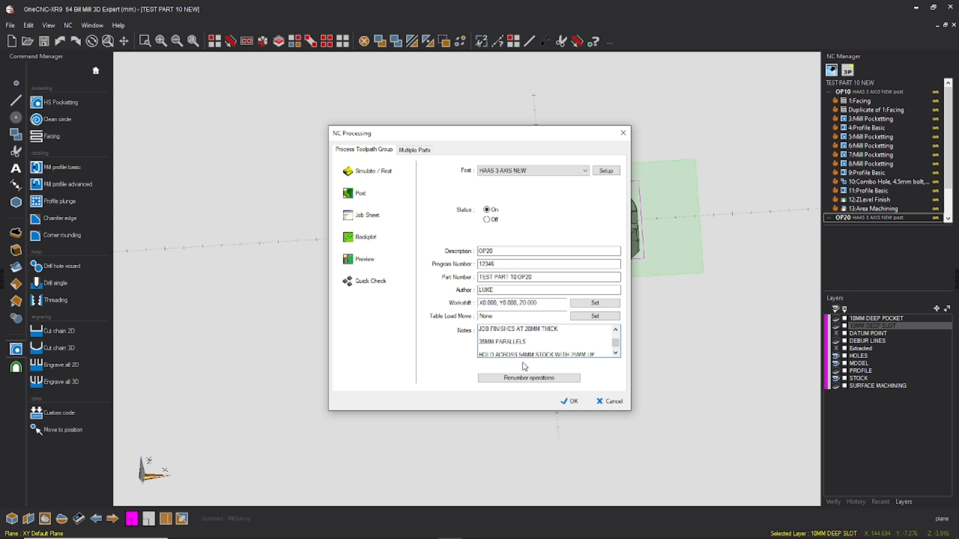
Step: Apply the OP20 group settings and save the file
scroll(538, 346, "down", 1)
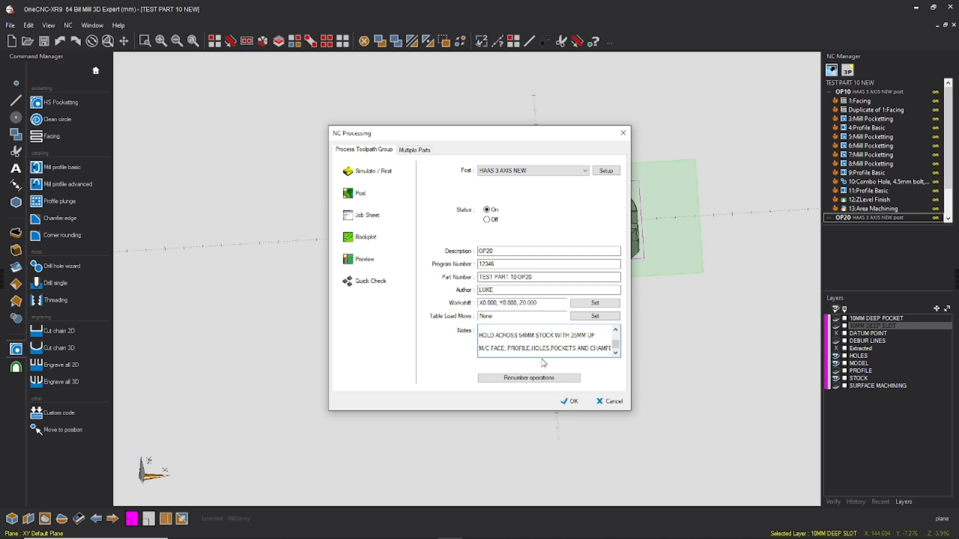
left_click(571, 402)
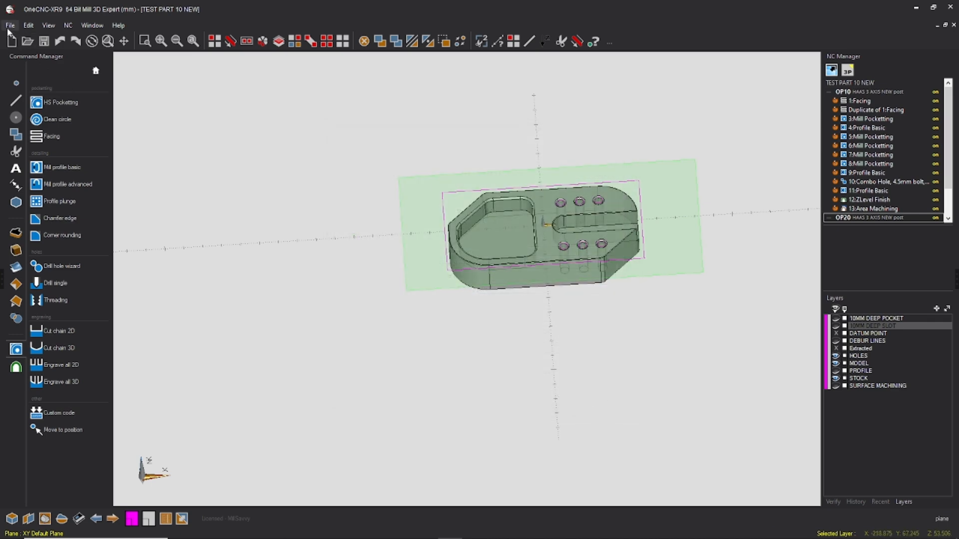
left_click(10, 25)
left_click(37, 85)
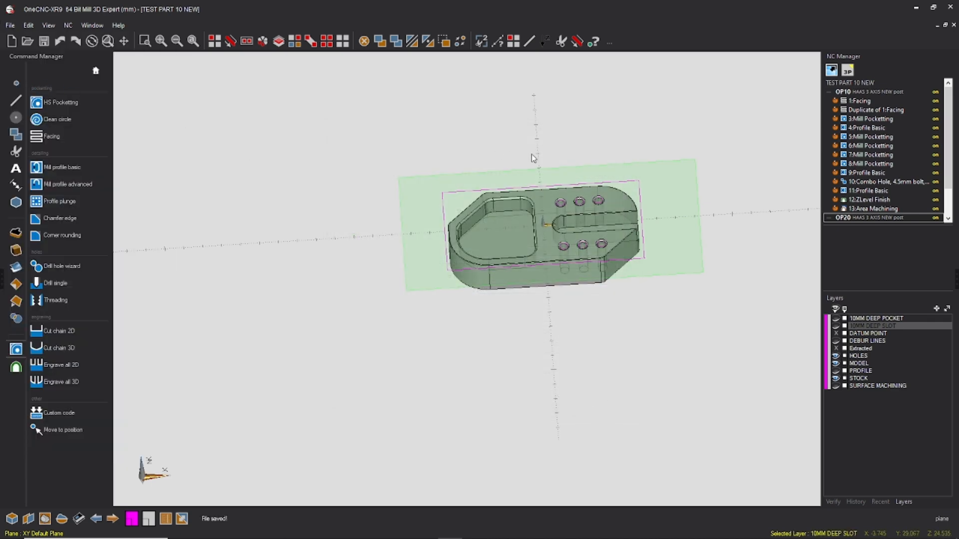
Step: Review the OP10 and OP20 operation lists and check OP10's NC processing settings
scroll(862, 169, "down", 2)
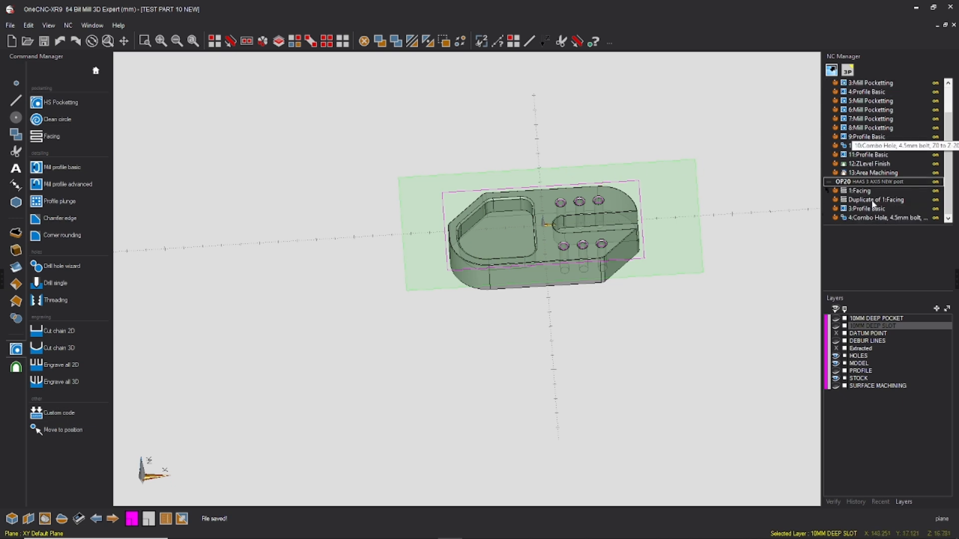
scroll(872, 173, "up", 2)
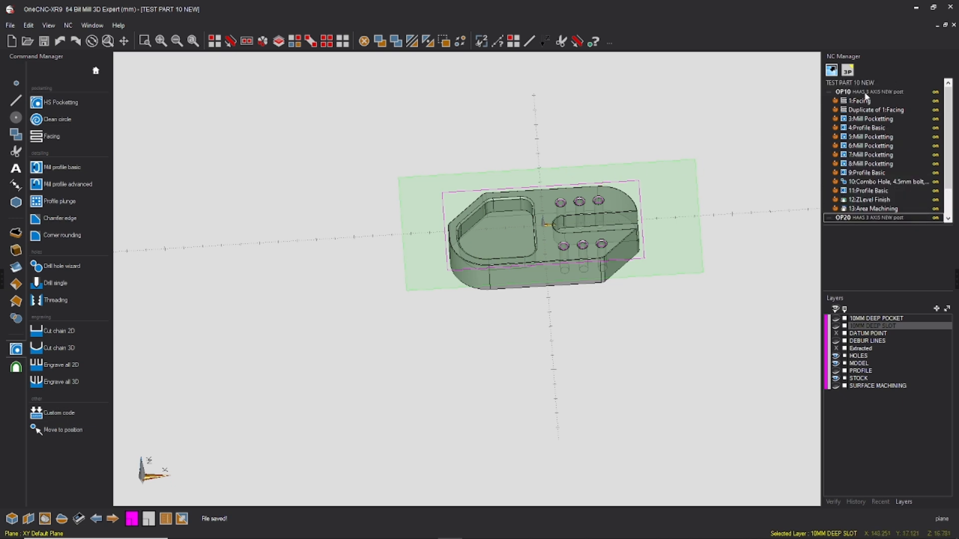
scroll(867, 97, "up", 1)
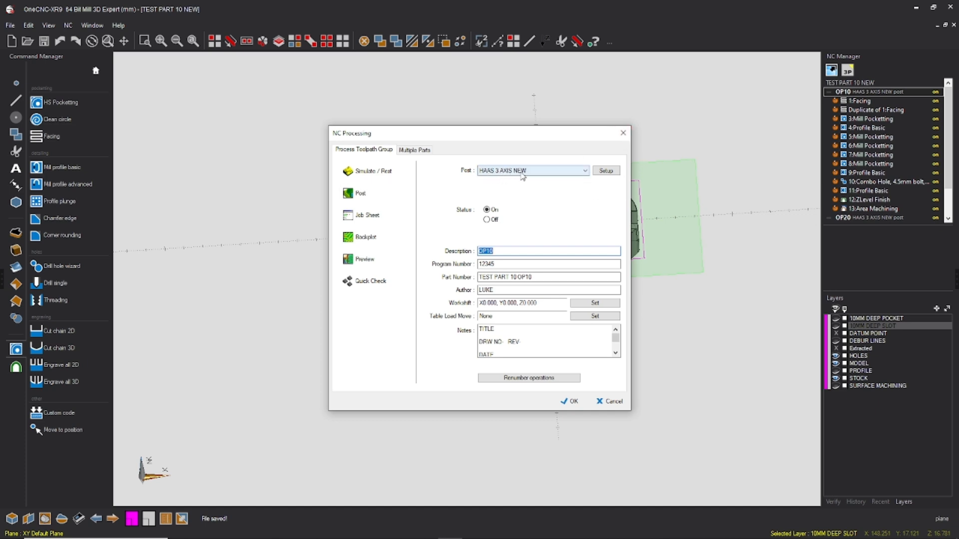
left_click(623, 133)
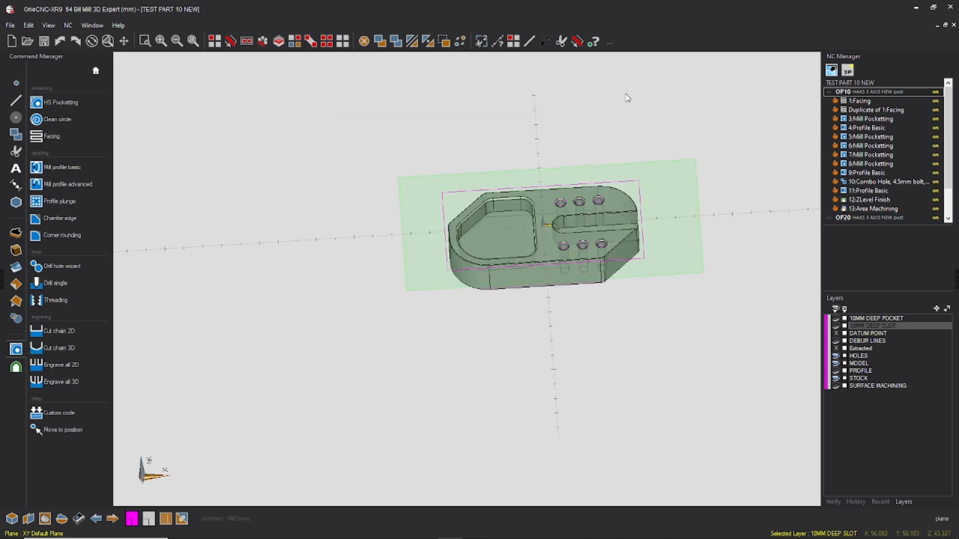
Step: Open the NC post settings and view the TOOL FORMAT posting lines of the HAAS 3 AXIS NEW post
left_click(69, 25)
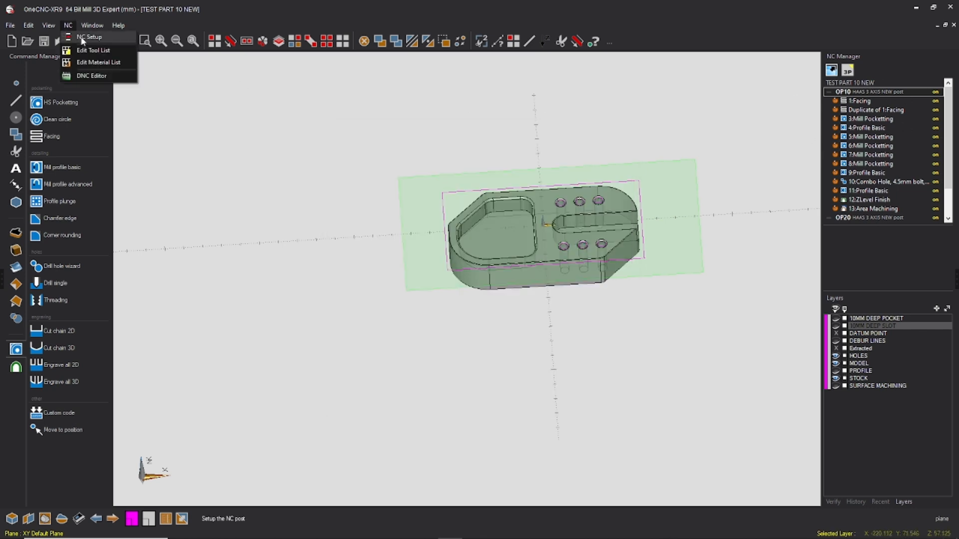
left_click(85, 40)
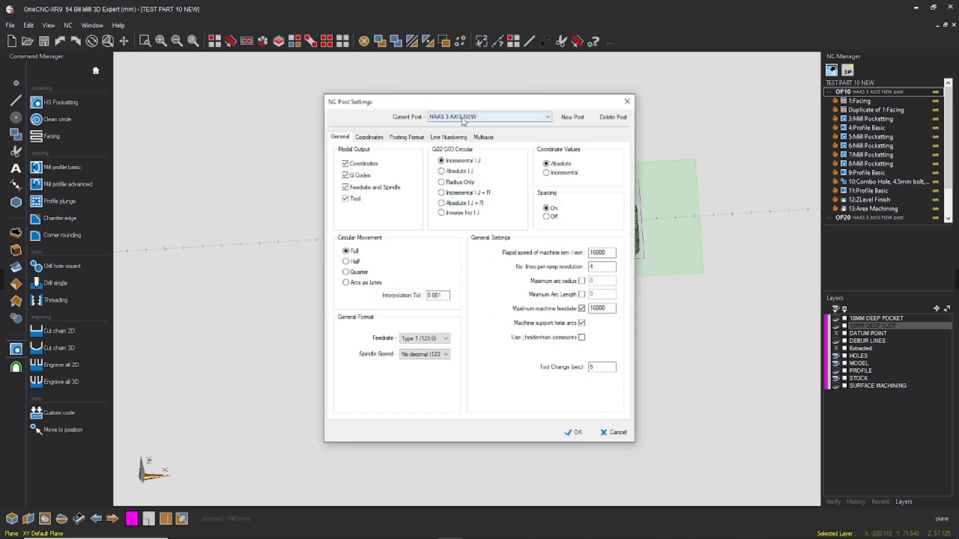
left_click(402, 141)
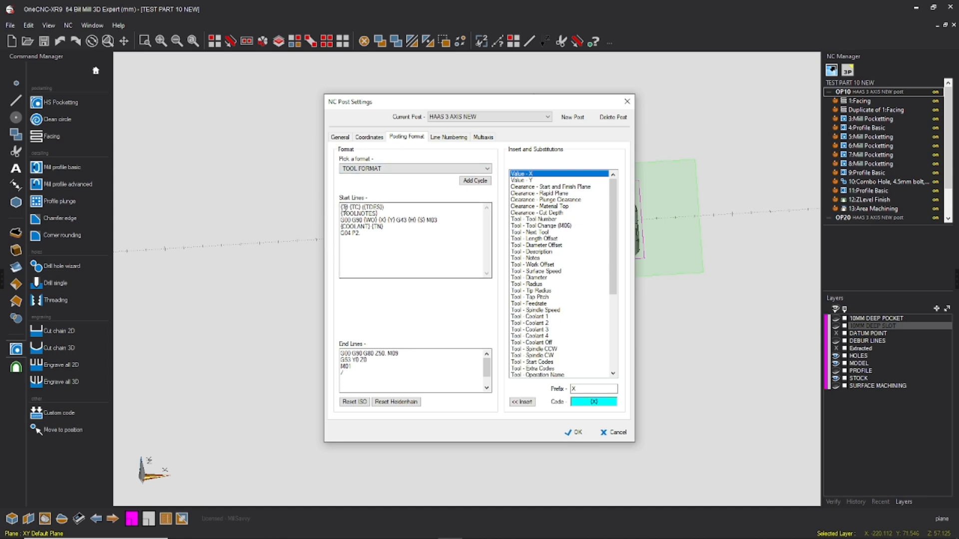
left_click(460, 169)
left_click(426, 177)
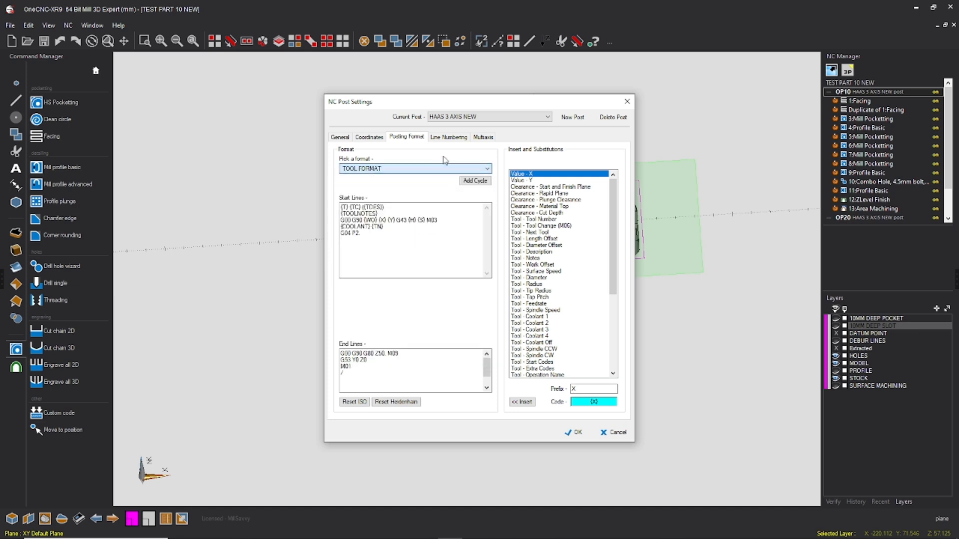
Step: Switch to the standard Haas post and view its START and FINISH FORMAT and Rapid Line Format G00
left_click(473, 117)
scroll(464, 137, "up", 2)
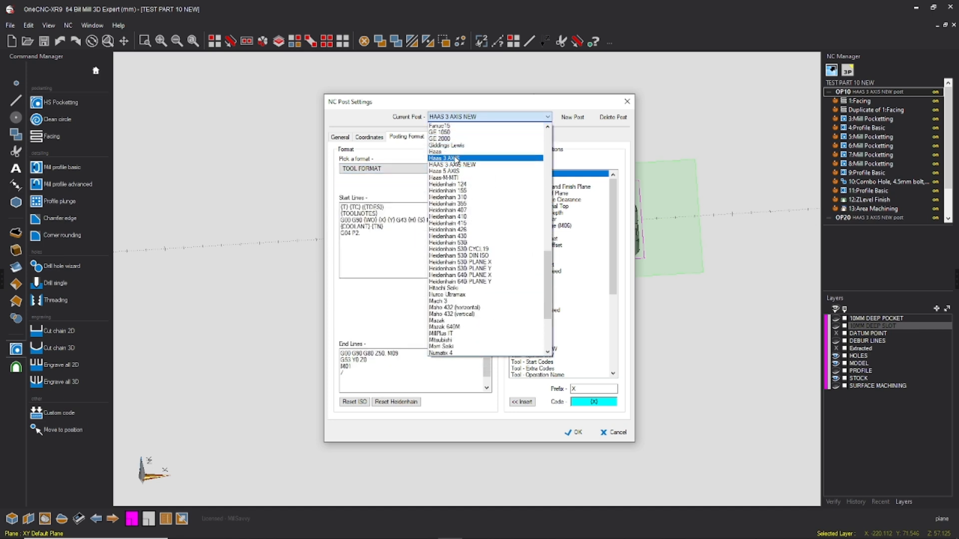
left_click(450, 151)
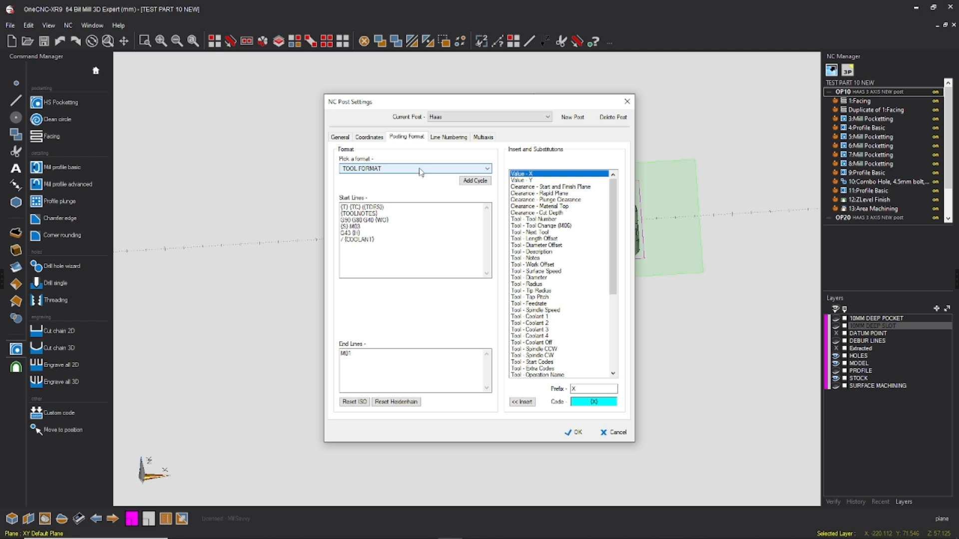
left_click(420, 172)
left_click(412, 177)
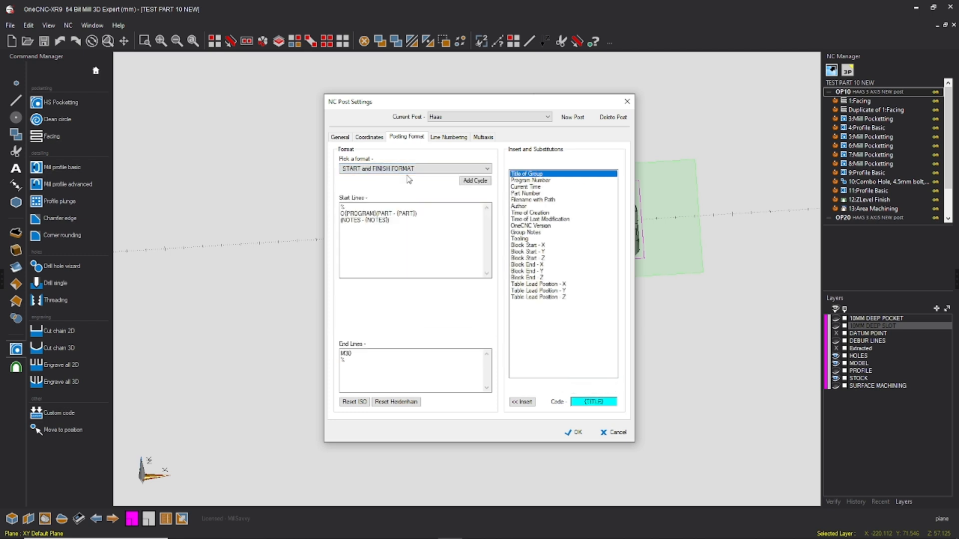
left_click(418, 170)
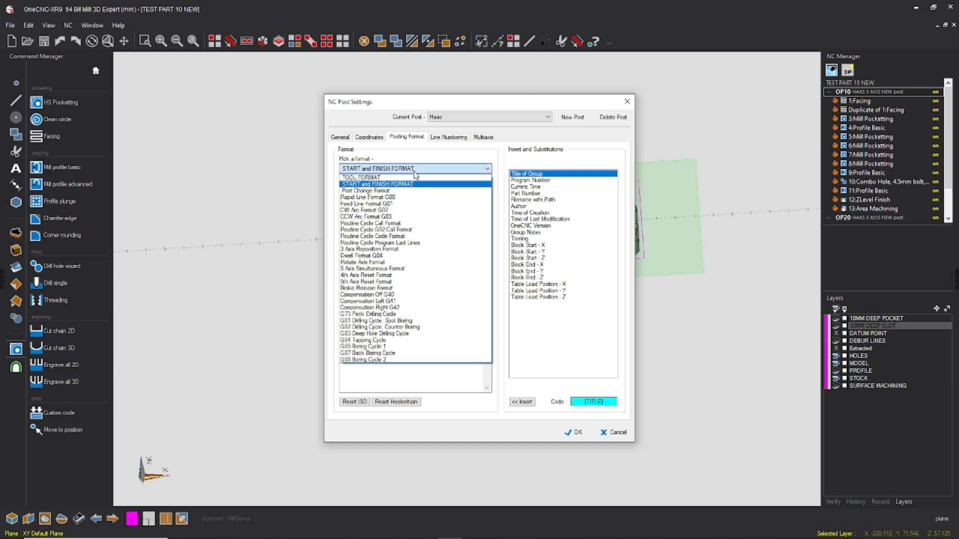
left_click(392, 199)
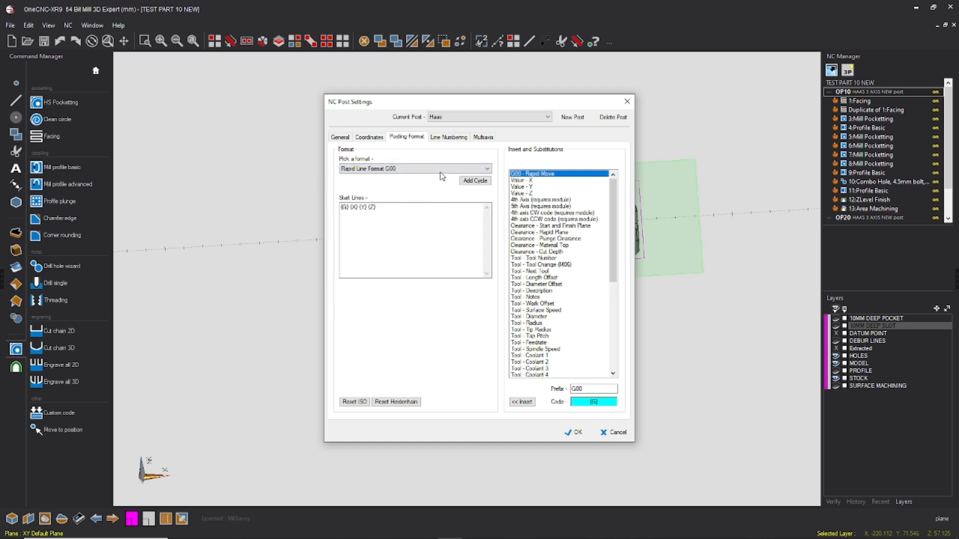
Step: Return to the HAAS 3 AXIS NEW post and display its START and FINISH FORMAT
left_click(473, 123)
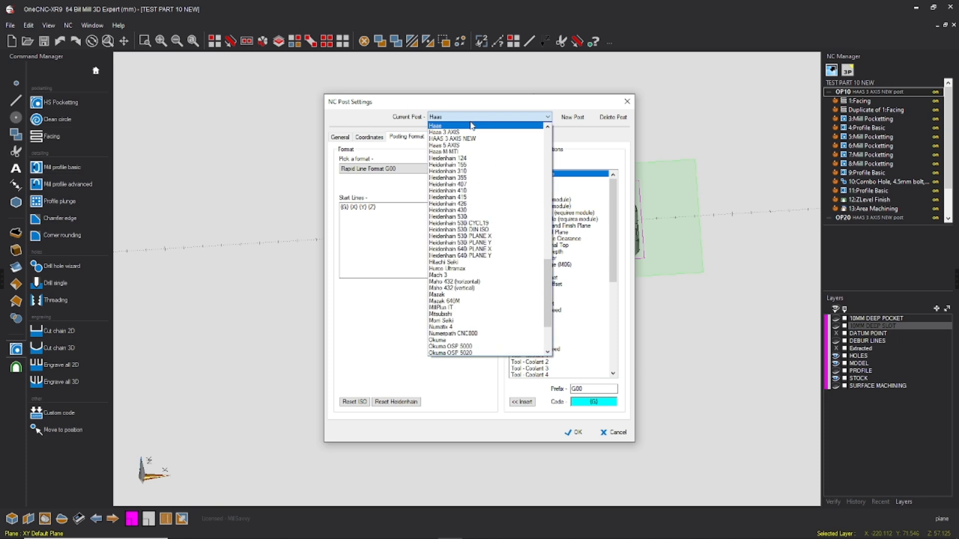
left_click(461, 144)
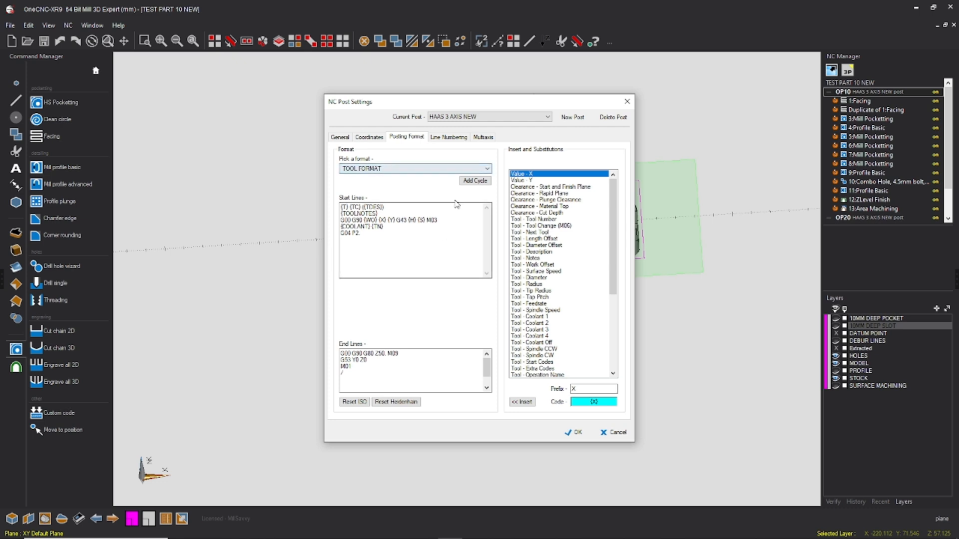
left_click(442, 169)
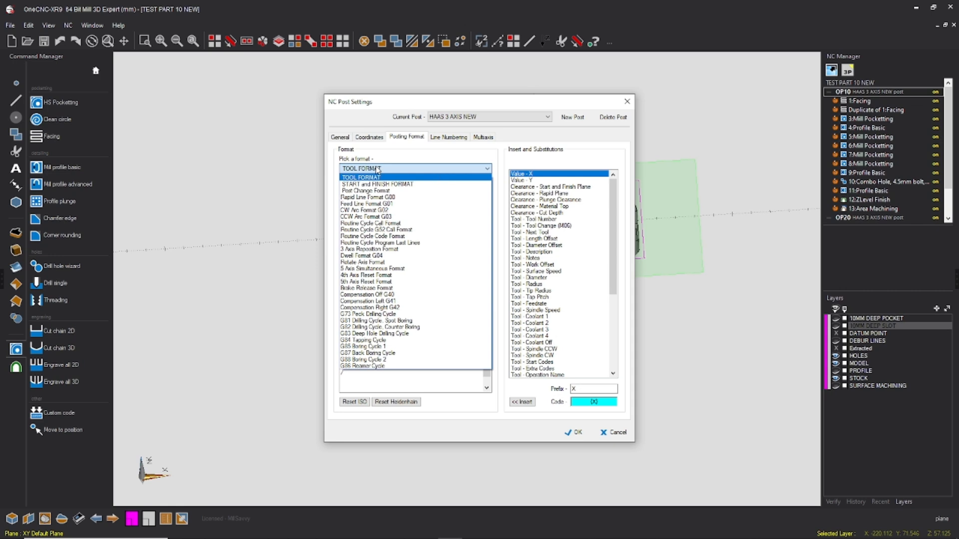
left_click(382, 187)
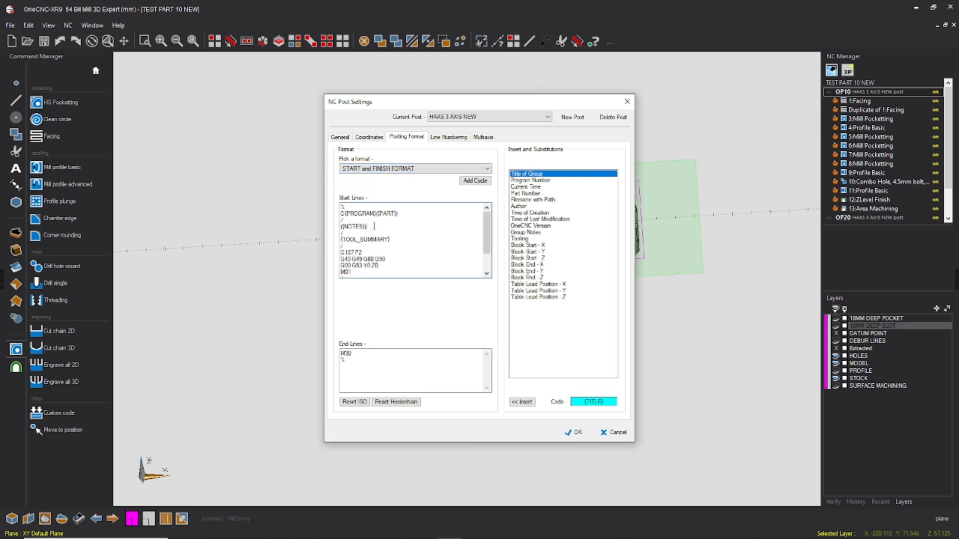
Step: Examine the notes, tool summary and safety code lines in the start lines of the START and FINISH FORMAT
left_click_drag(375, 226, 334, 220)
left_click_drag(397, 238, 341, 239)
left_click_drag(376, 253, 341, 252)
left_click_drag(378, 266, 327, 234)
left_click(338, 274)
left_click_drag(387, 233, 335, 247)
scroll(370, 259, "up", 1)
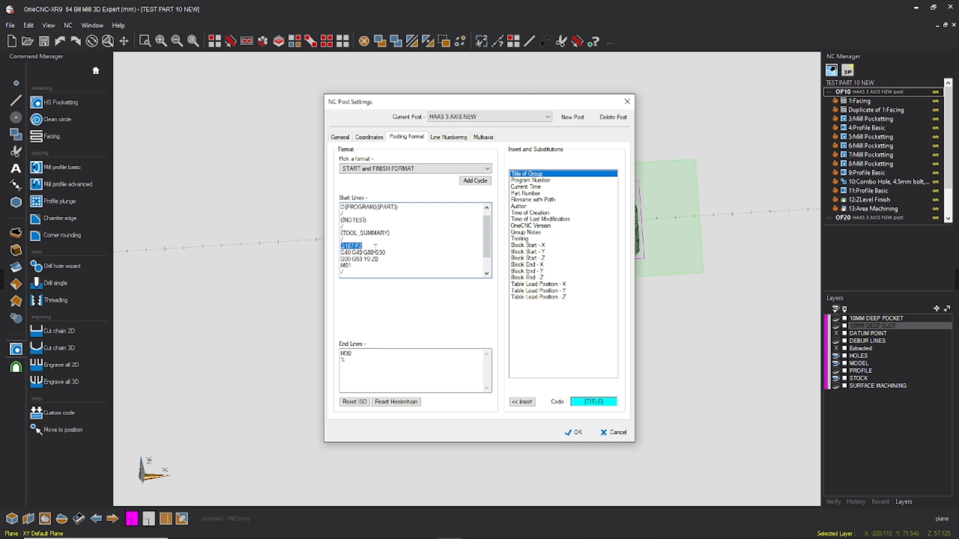
Step: Examine the G187 P2 line and the codes around it in the START and FINISH FORMAT start lines
left_click(388, 260)
left_click_drag(372, 245, 341, 247)
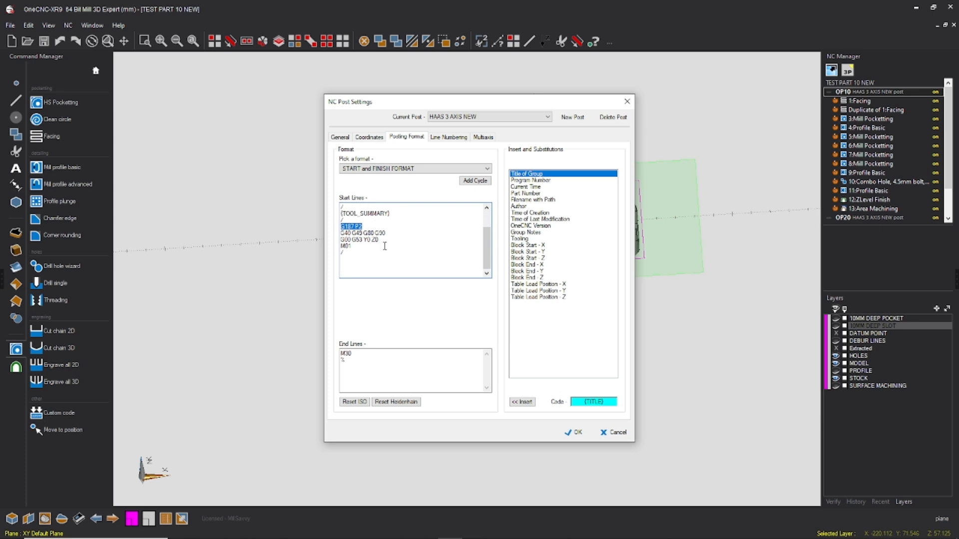
scroll(384, 245, "up", 1)
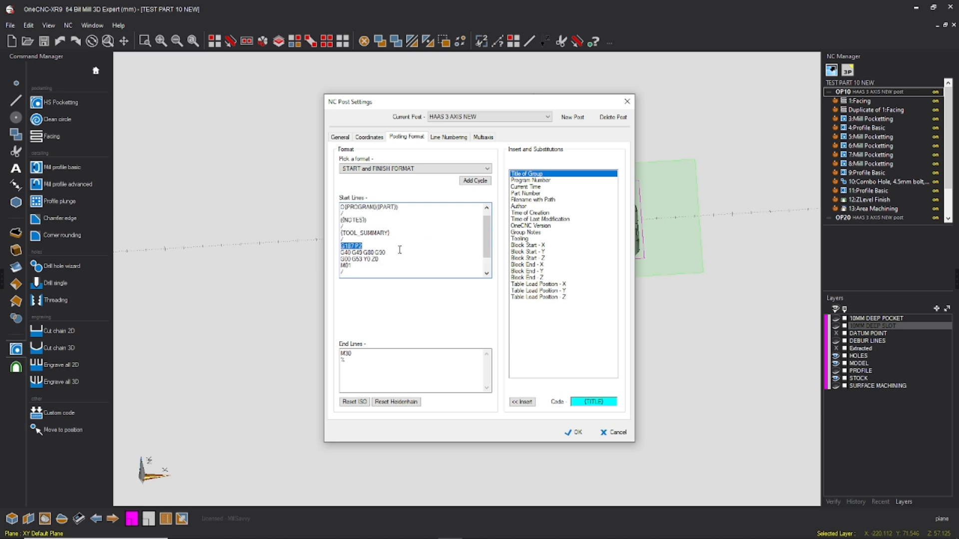
scroll(408, 248, "up", 1)
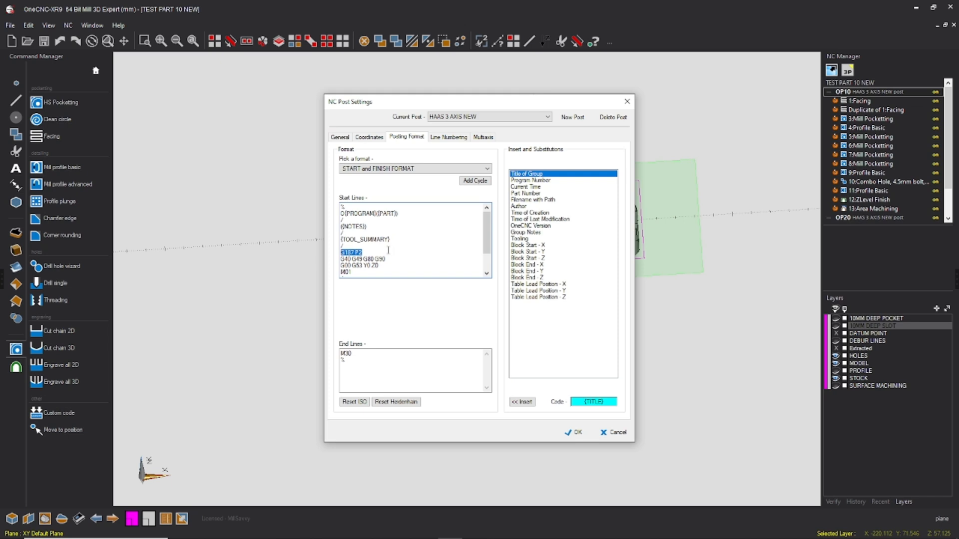
scroll(398, 257, "down", 1)
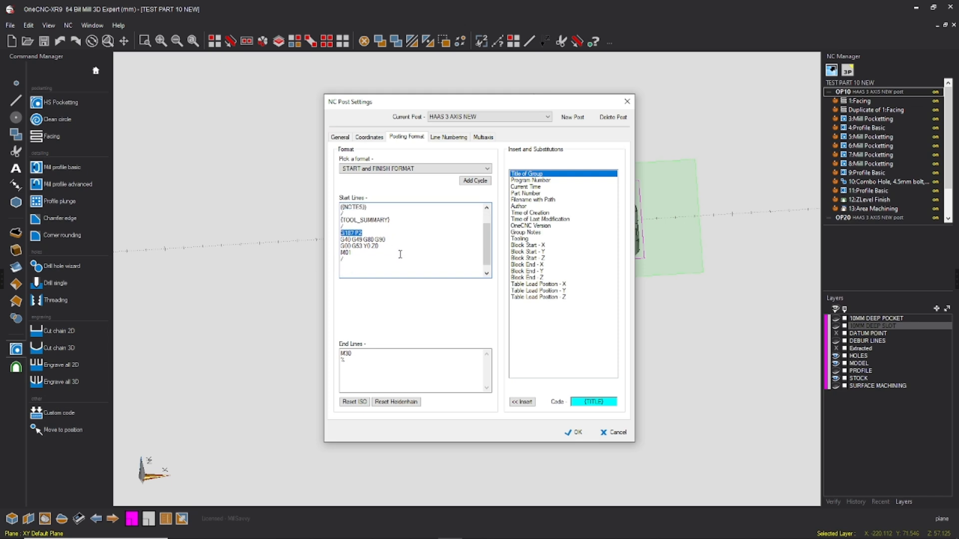
scroll(402, 243, "up", 1)
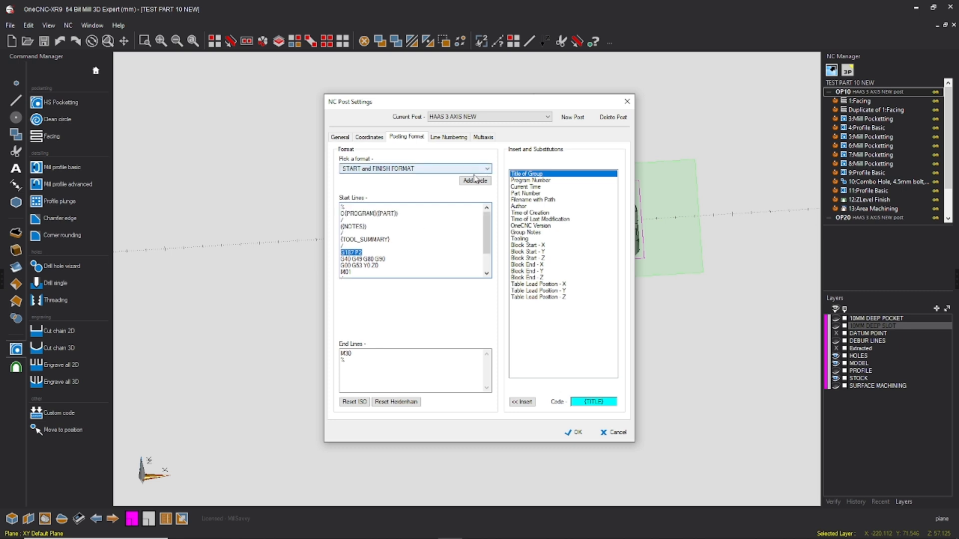
Step: Display the Rapid Line Format G00 and examine its clearance, X/Y and rapid plane lines
left_click(486, 168)
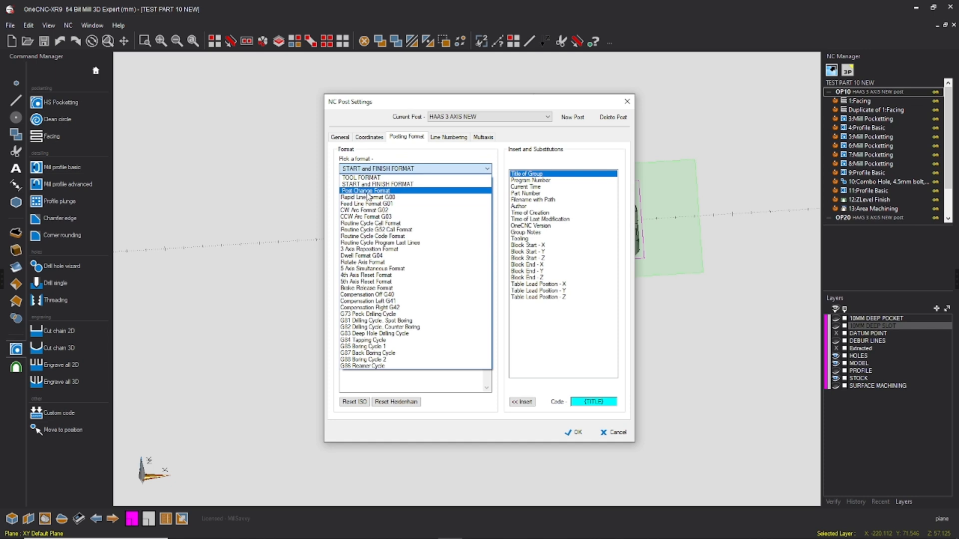
left_click(365, 198)
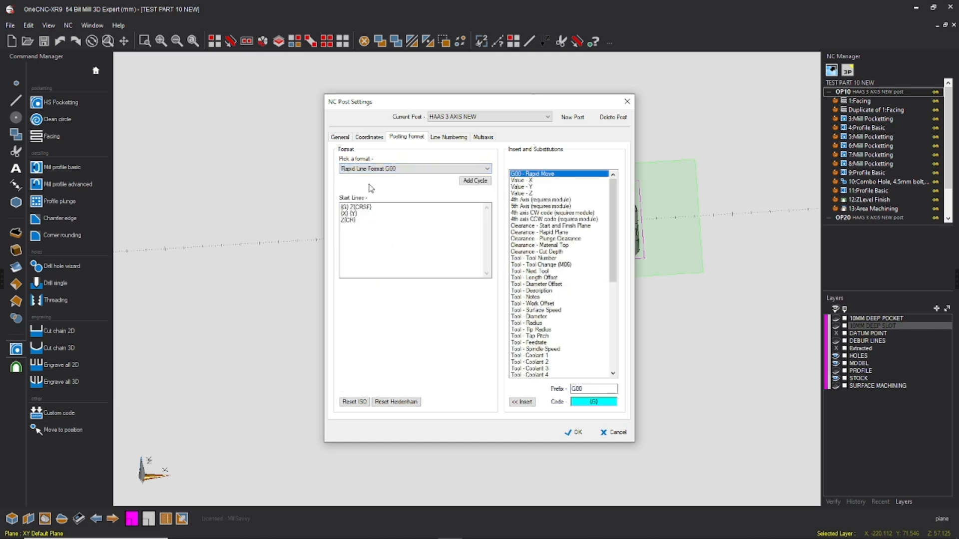
left_click_drag(386, 210, 335, 207)
left_click_drag(378, 205, 337, 208)
left_click(354, 206)
left_click_drag(344, 220, 357, 220)
left_click(364, 223)
Step: View the G81 Drilling Cycle, Spot Boring format, and return to the START and FINISH FORMAT
left_click(429, 169)
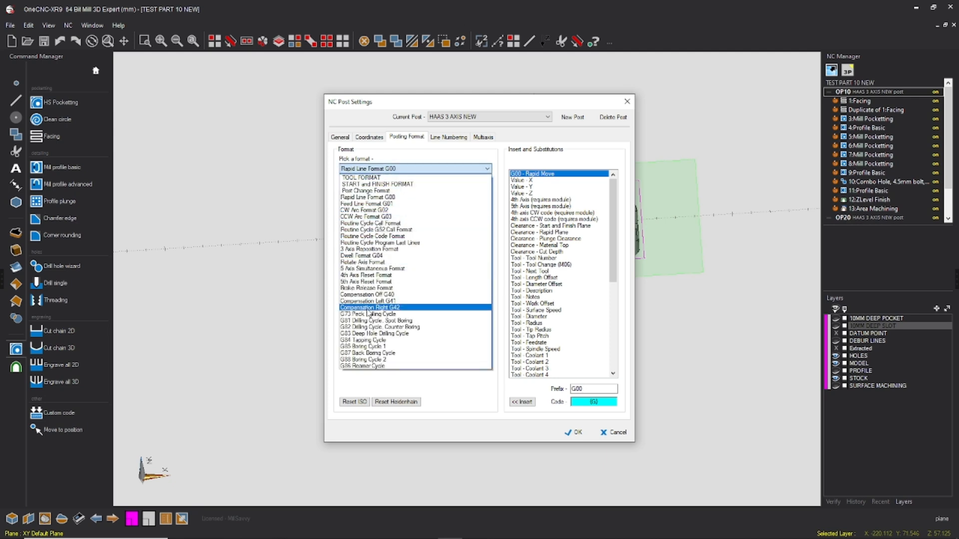
left_click(370, 320)
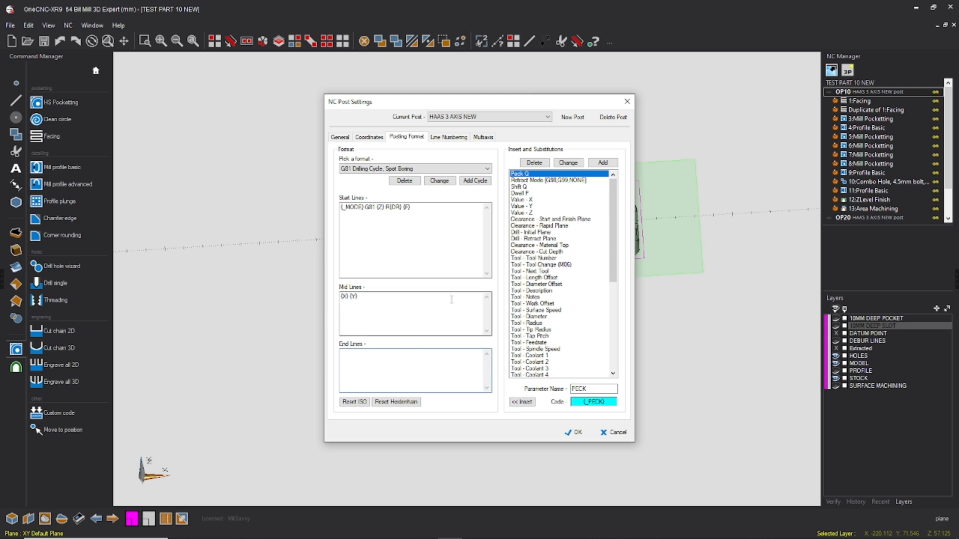
left_click(487, 171)
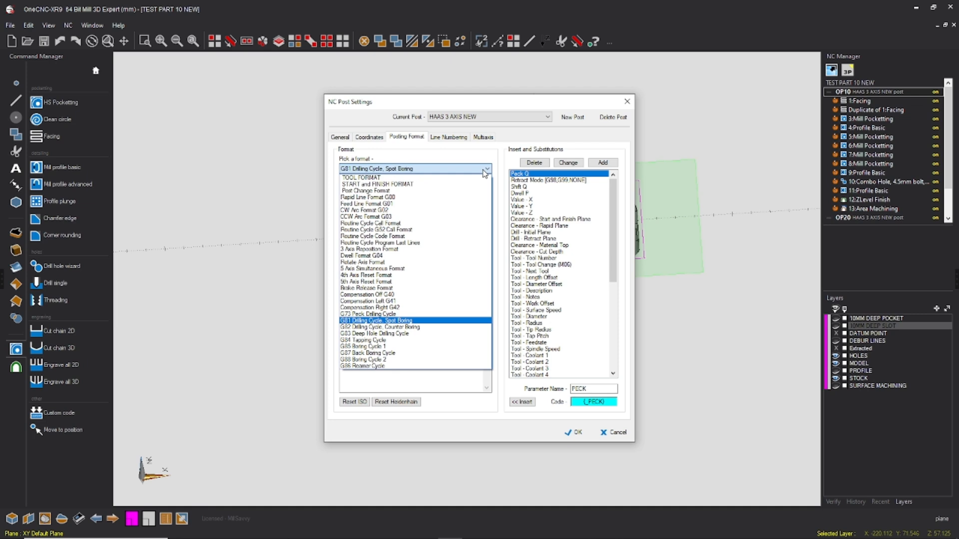
left_click(378, 184)
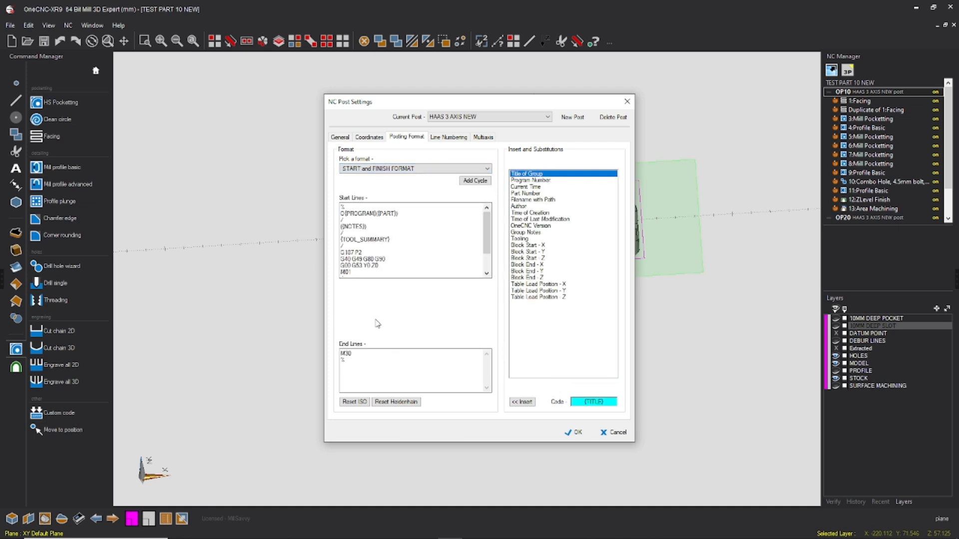
Step: Display the TOOL FORMAT and examine its end lines, from the G80 code through M01
left_click(424, 169)
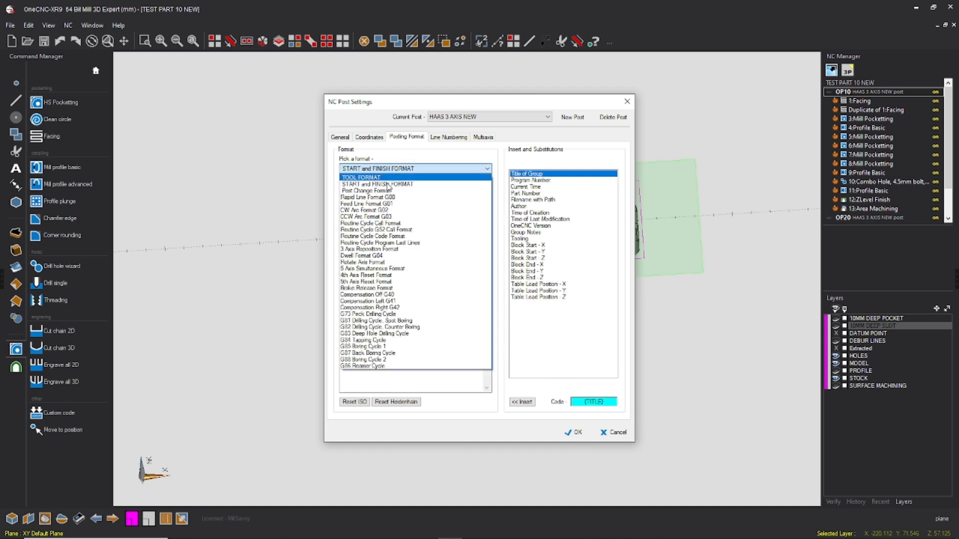
left_click(360, 360)
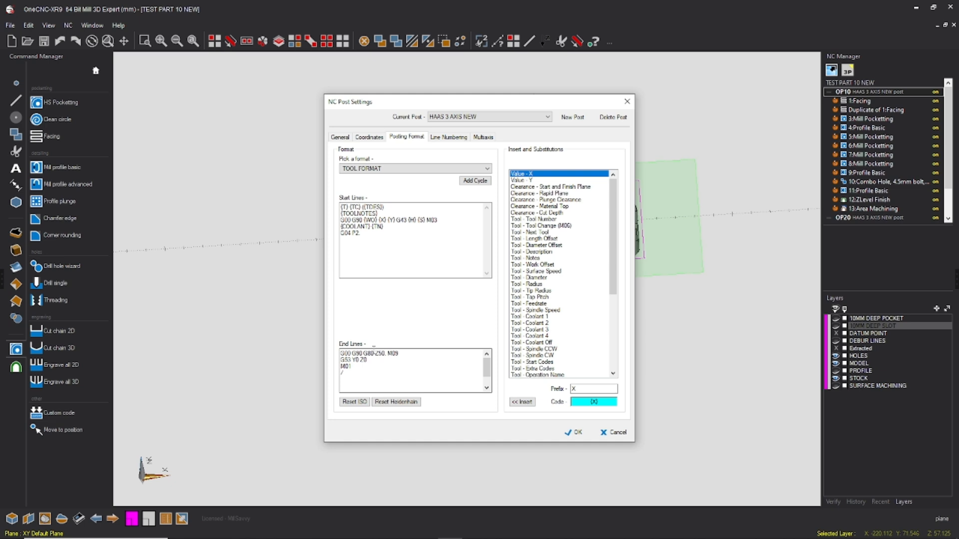
double_click(363, 353)
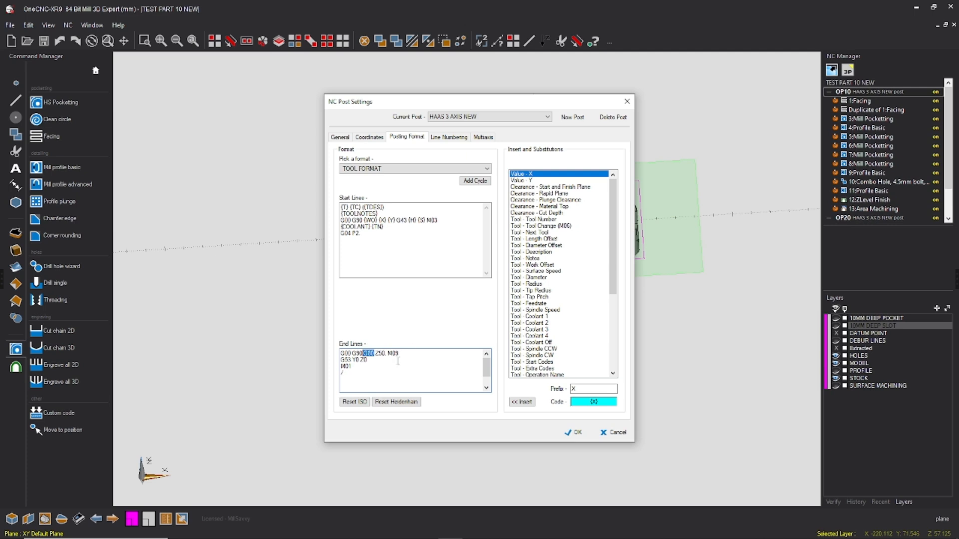
left_click(372, 359)
left_click_drag(375, 367, 335, 352)
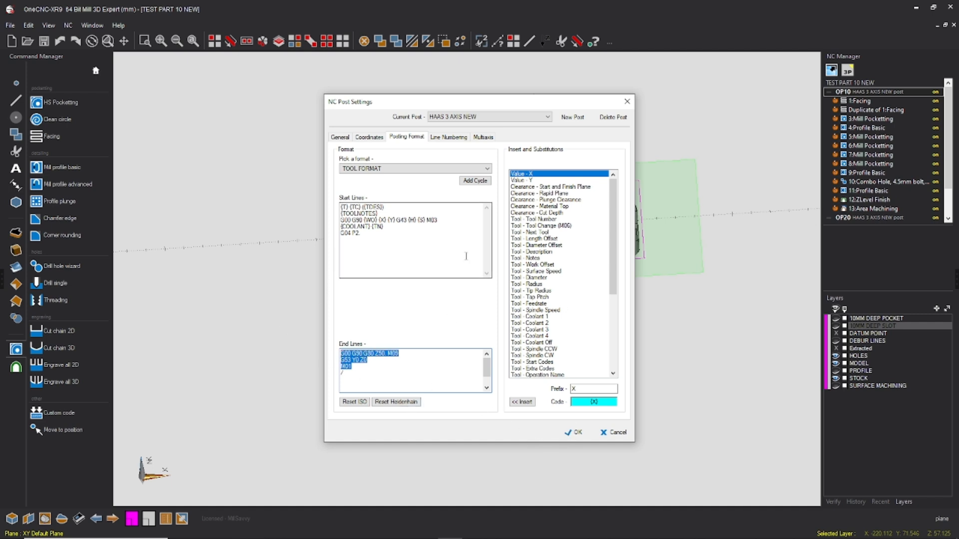
Step: Look up the substitution codes for Tool - Tap Pitch and Tool - Feedrate in the TOOL FORMAT
left_click(486, 169)
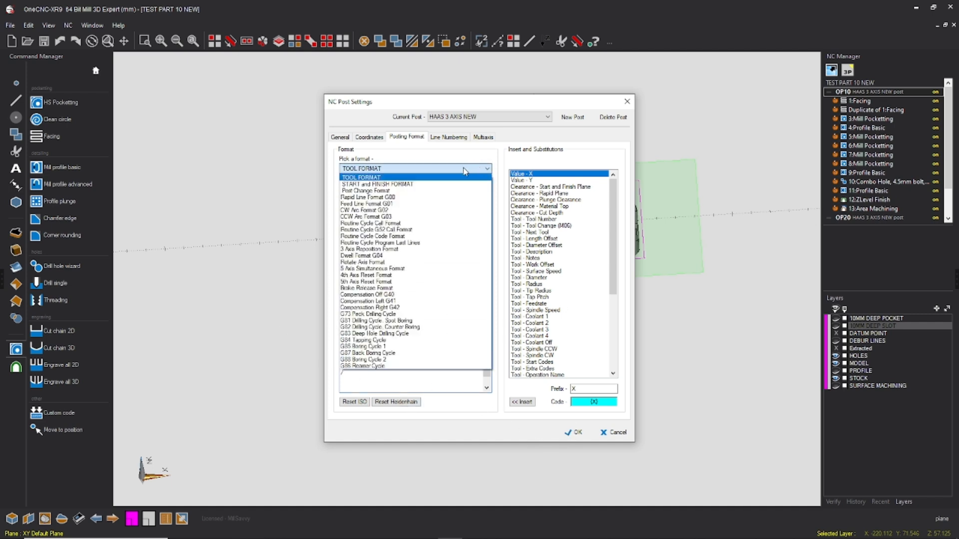
left_click(487, 175)
left_click_drag(542, 260, 542, 273)
left_click(540, 297)
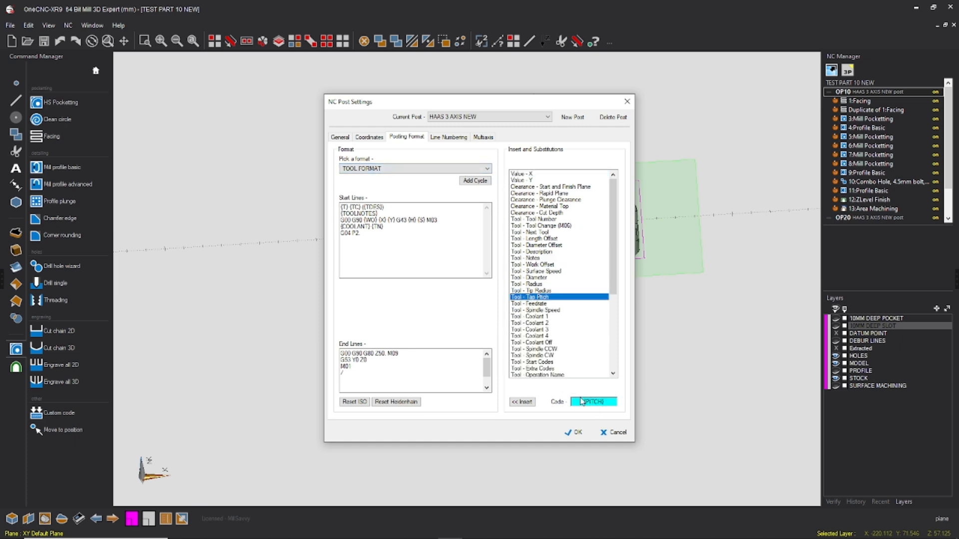
left_click(538, 303)
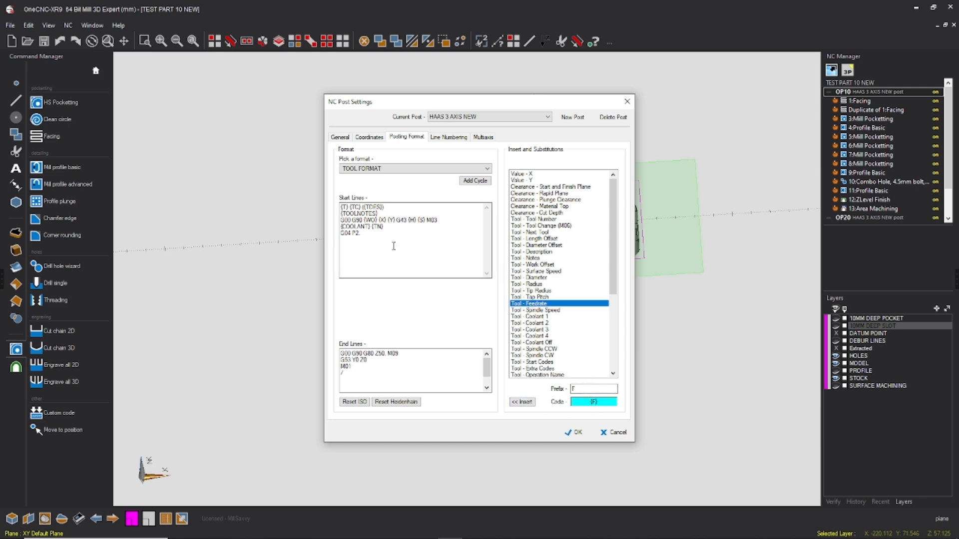
Step: Examine the G04 P2. dwell and the preceding positioning and coolant lines of the TOOL FORMAT, and accept the post settings
left_click_drag(372, 240, 324, 234)
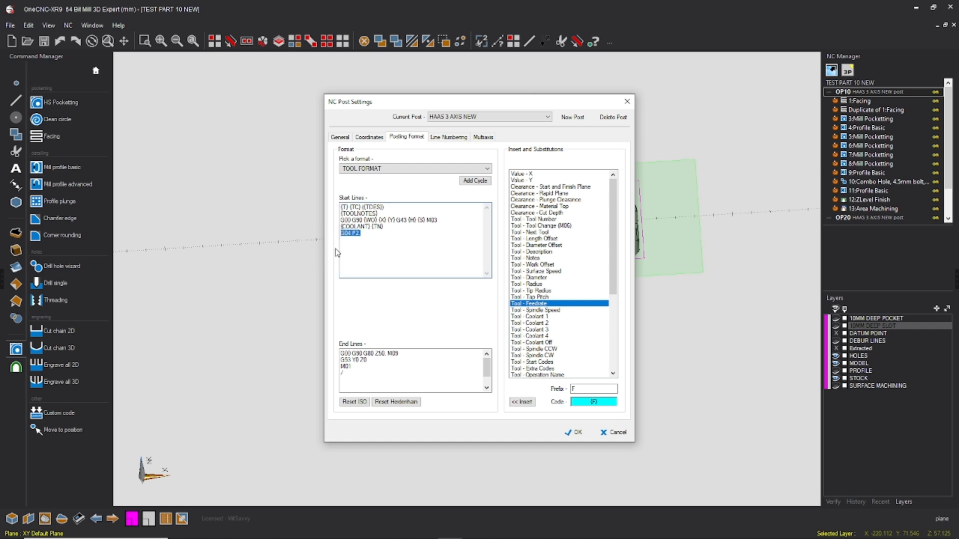
left_click(376, 232)
left_click_drag(341, 219, 439, 239)
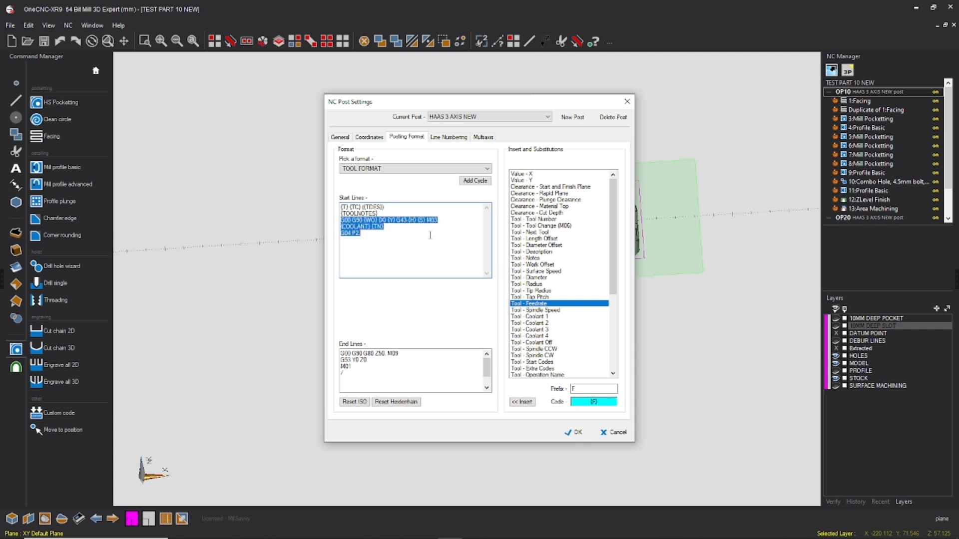
left_click(574, 432)
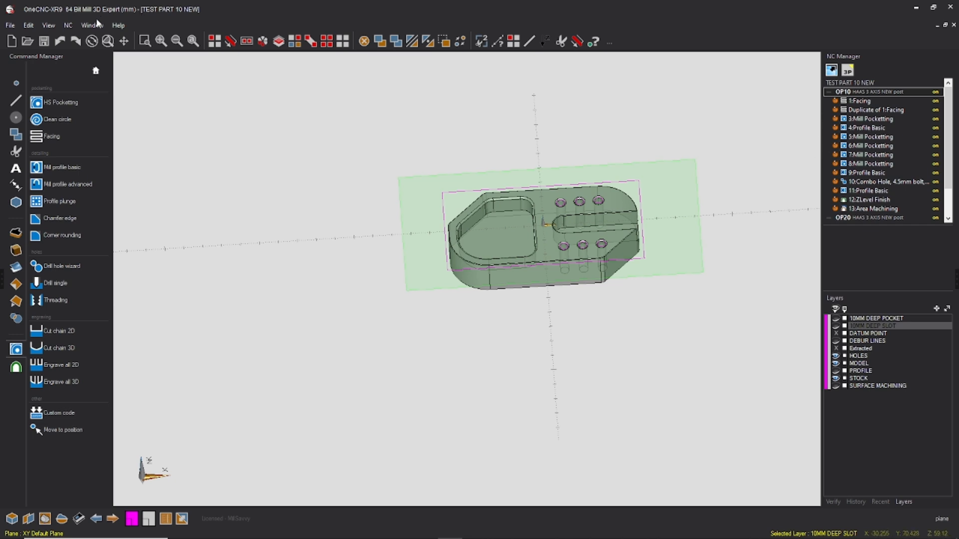
Step: View the new-post dialog for copying HAAS 3 AXIS NEW, cancel it, and close the NC post settings
left_click(69, 26)
left_click(91, 40)
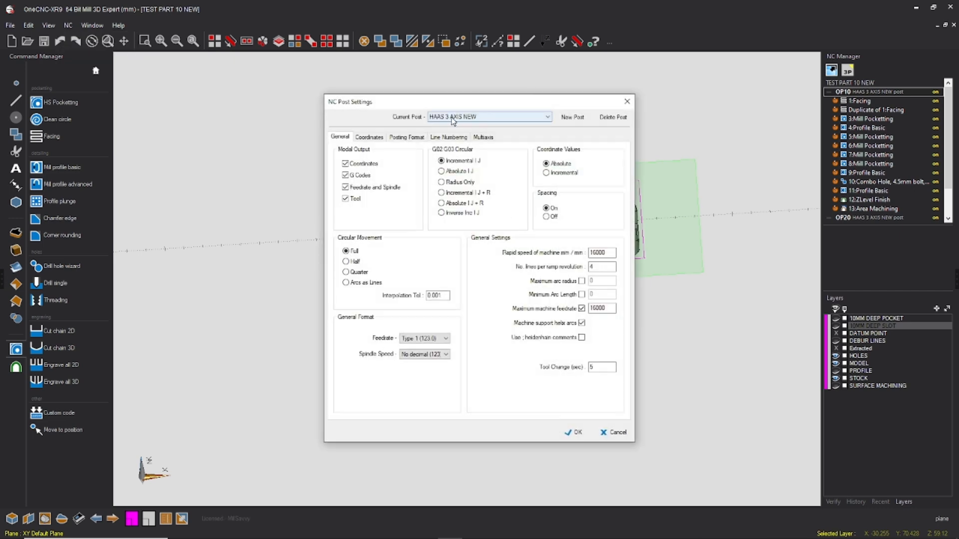
left_click(572, 117)
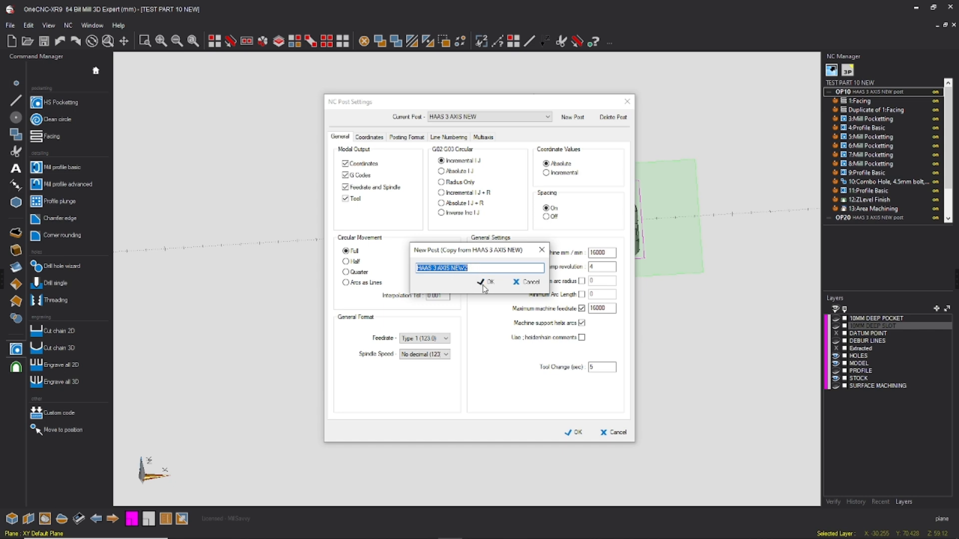
left_click(525, 282)
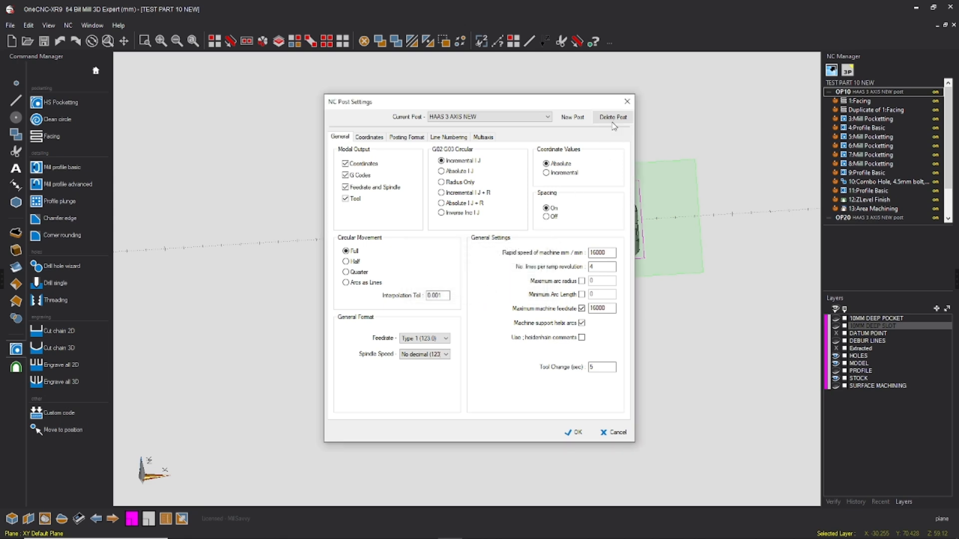
left_click(626, 102)
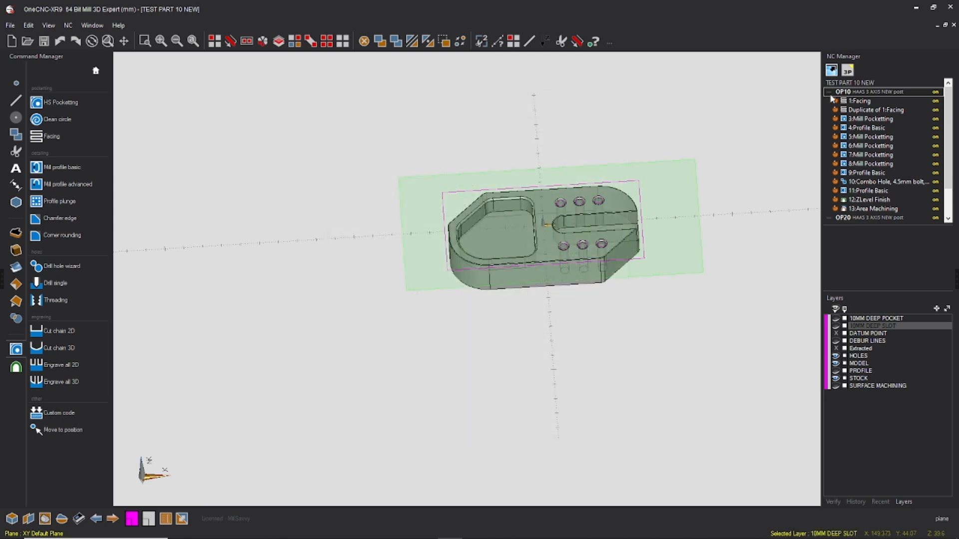
Step: Post the OP10 toolpath group to a text file named TEST PART 10 NEW POST TEST in the DNC folder
double_click(844, 92)
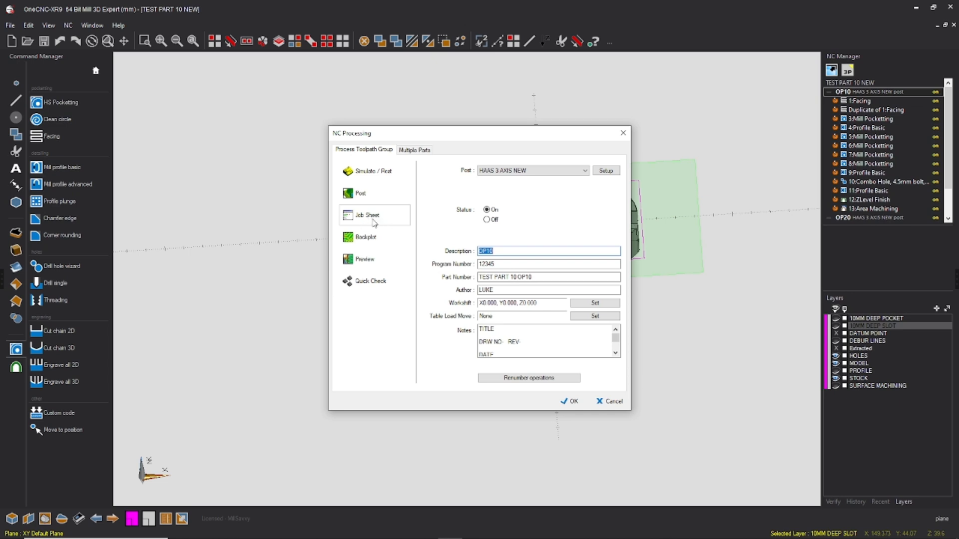
left_click(374, 222)
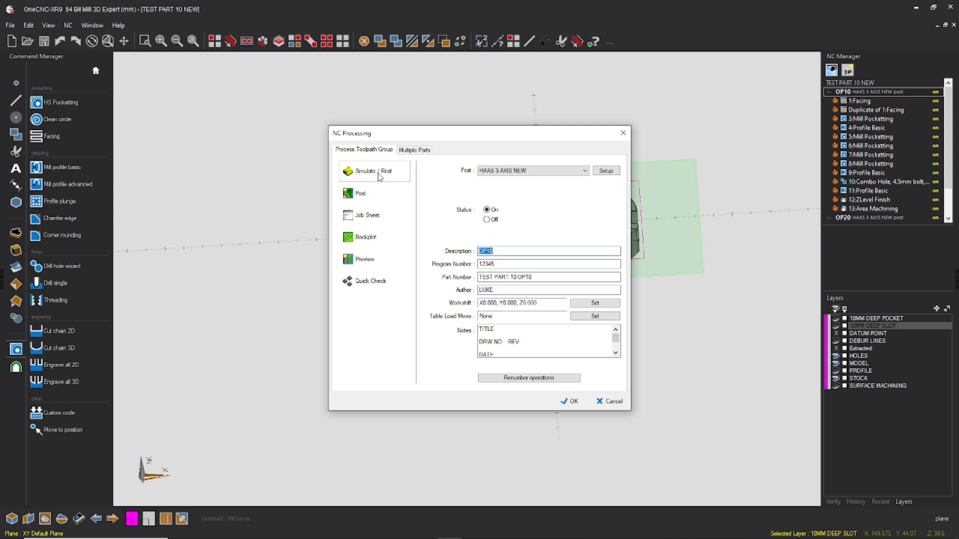
left_click(372, 197)
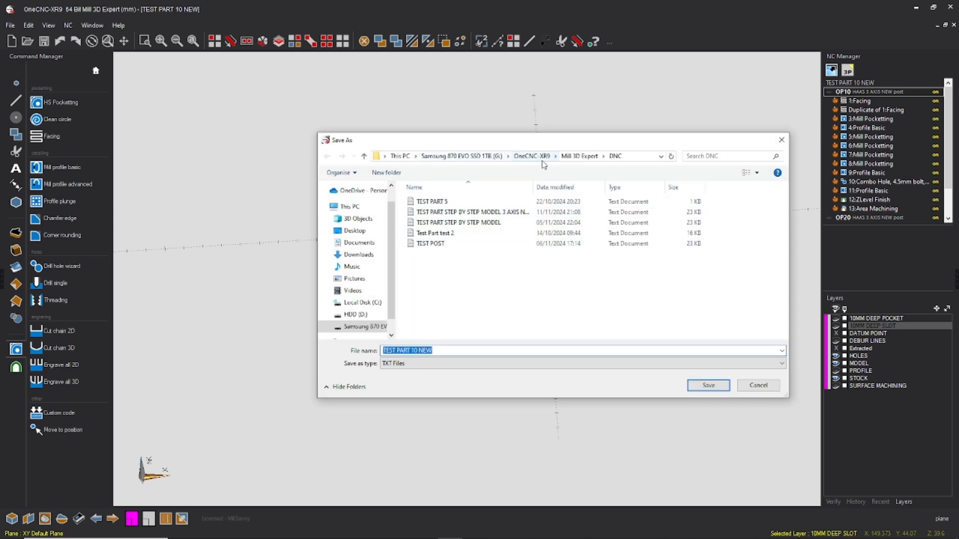
left_click(445, 351)
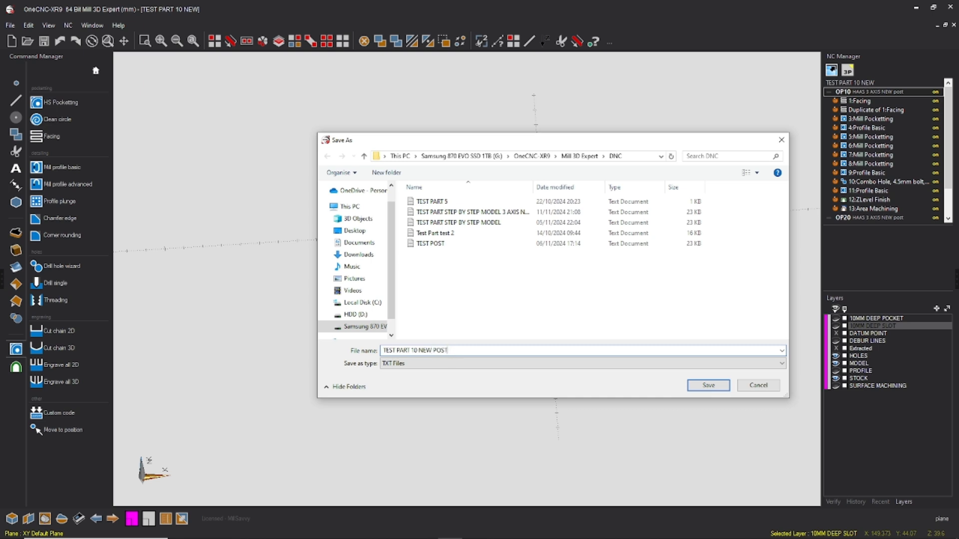
left_click(715, 385)
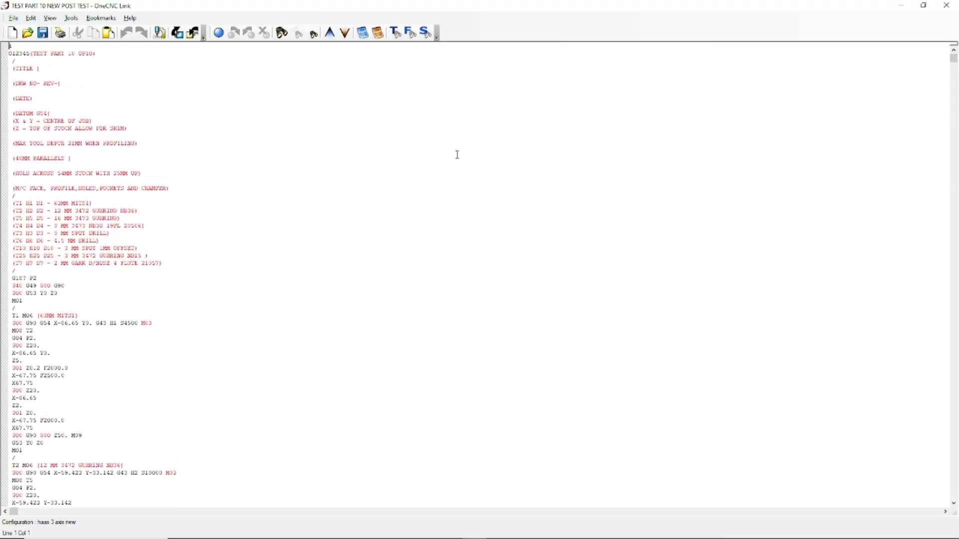
Step: Examine the posted program's header notes, tool list and the code for tool T1
scroll(419, 160, "down", 2)
left_click_drag(192, 217, 2, 157)
left_click(219, 196)
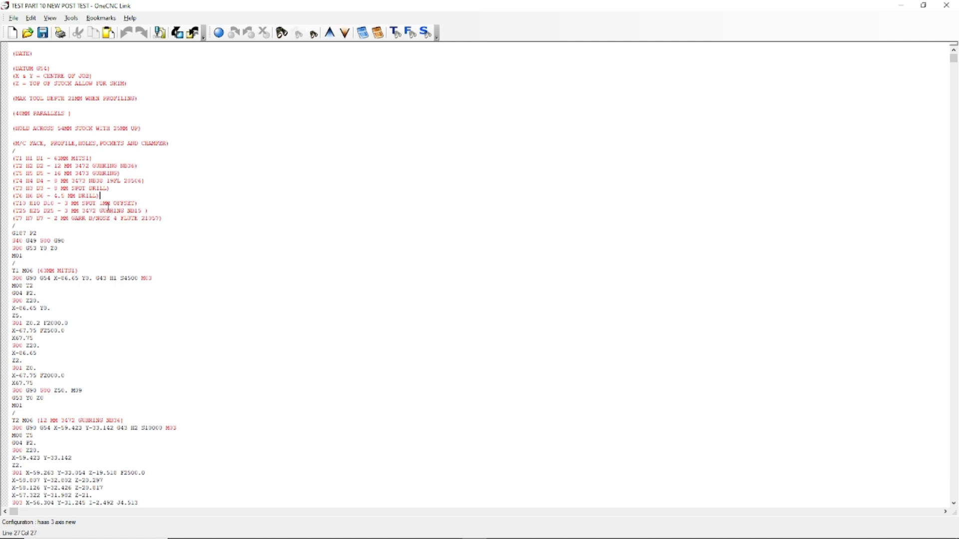
scroll(109, 205, "down", 7)
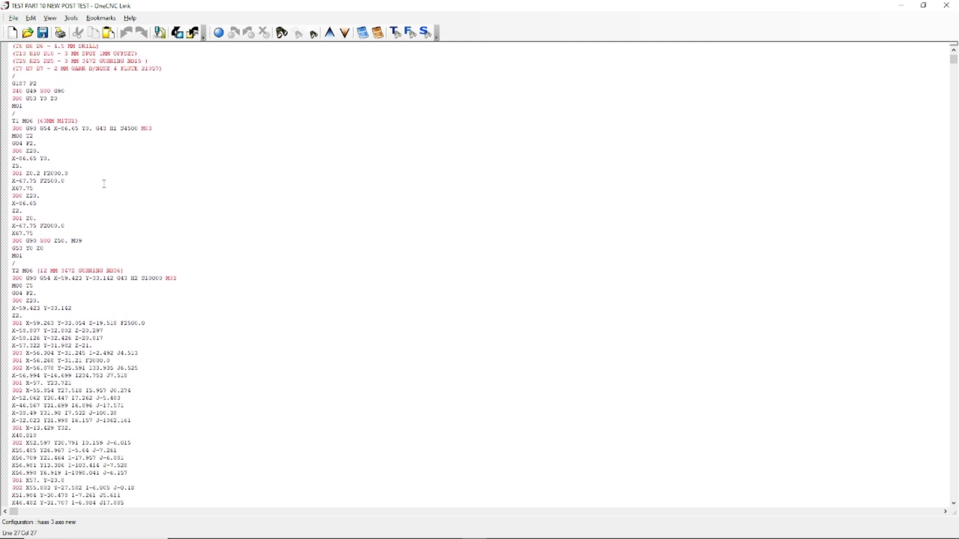
scroll(91, 278, "down", 3)
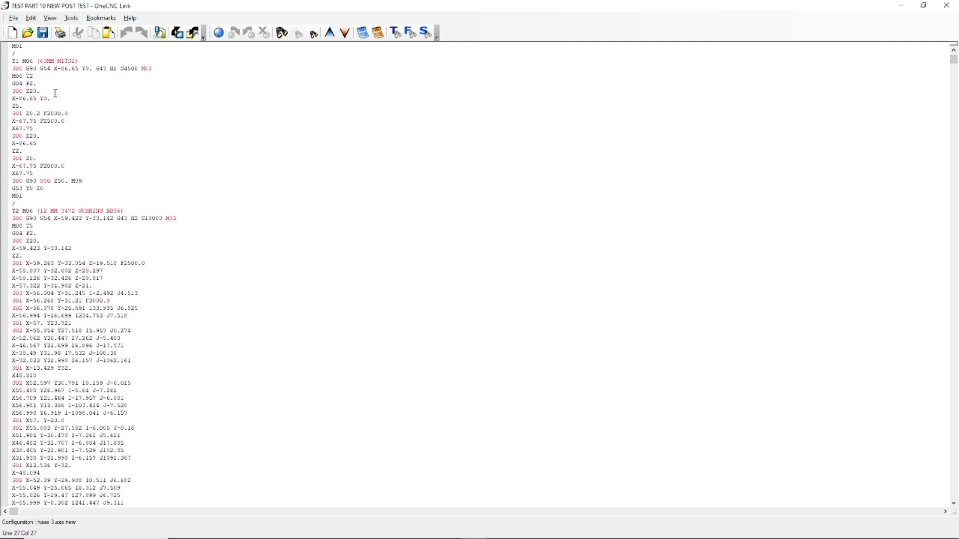
Step: Search the program for M06 and step through the tool changes to T10, the 3 mm spot drill
left_click(55, 92)
key("ctrl+f")
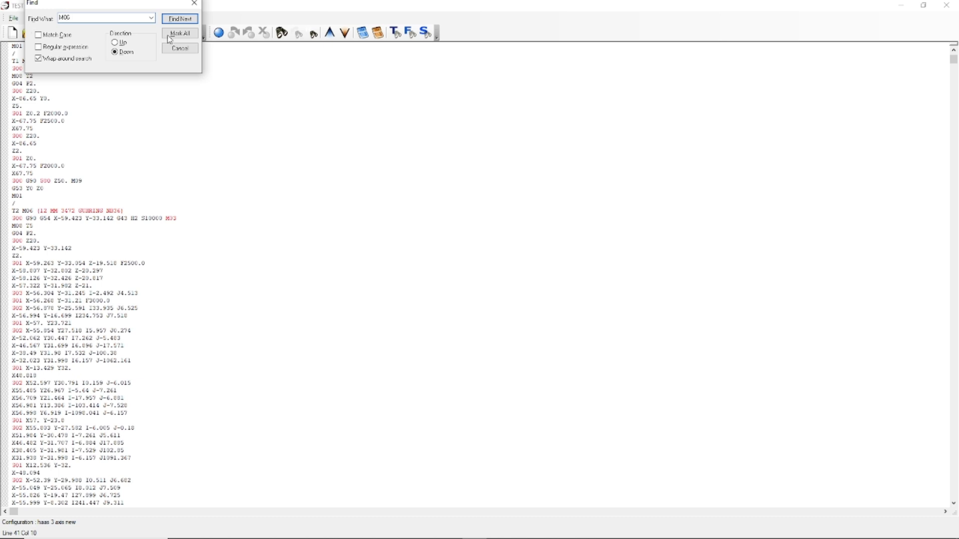
left_click(180, 19)
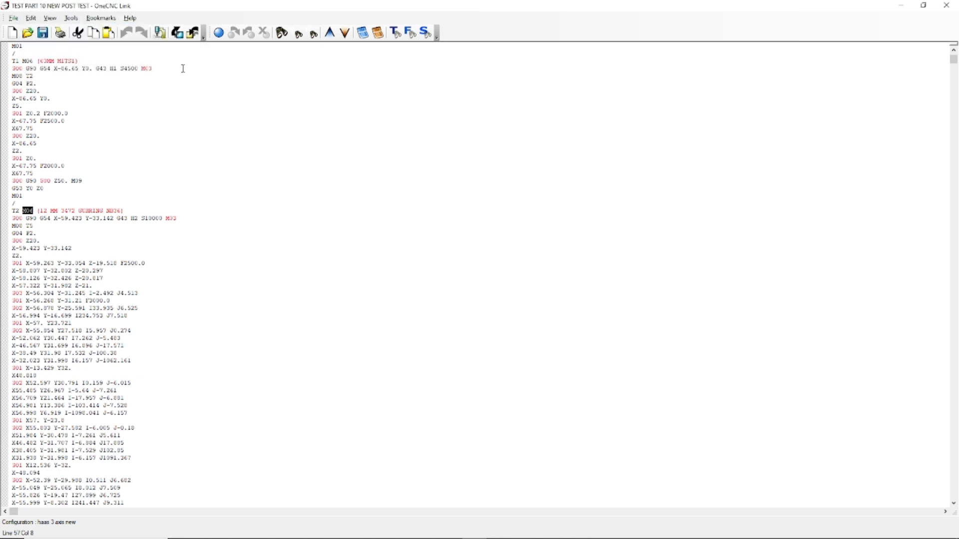
key("F3")
key("F3")
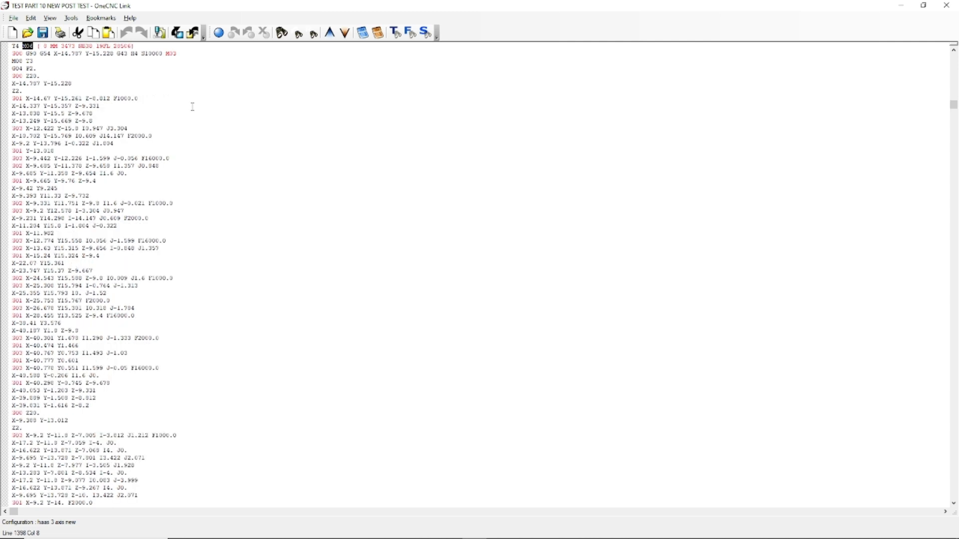
key("F3")
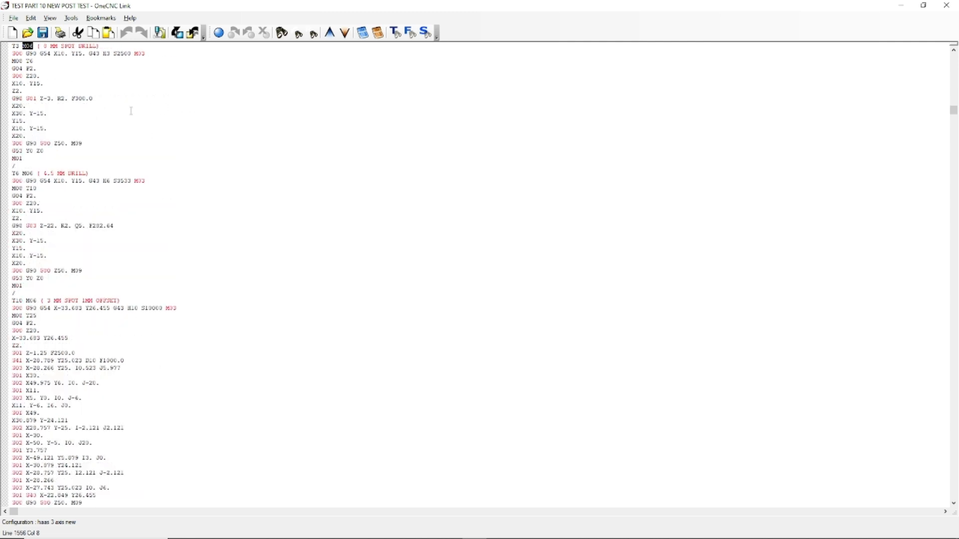
key("F3")
key("F3")
Step: Insert the line G10 G90 L12 P10 R1.0 after the Z2. line in the T10 section
scroll(144, 257, "down", 3)
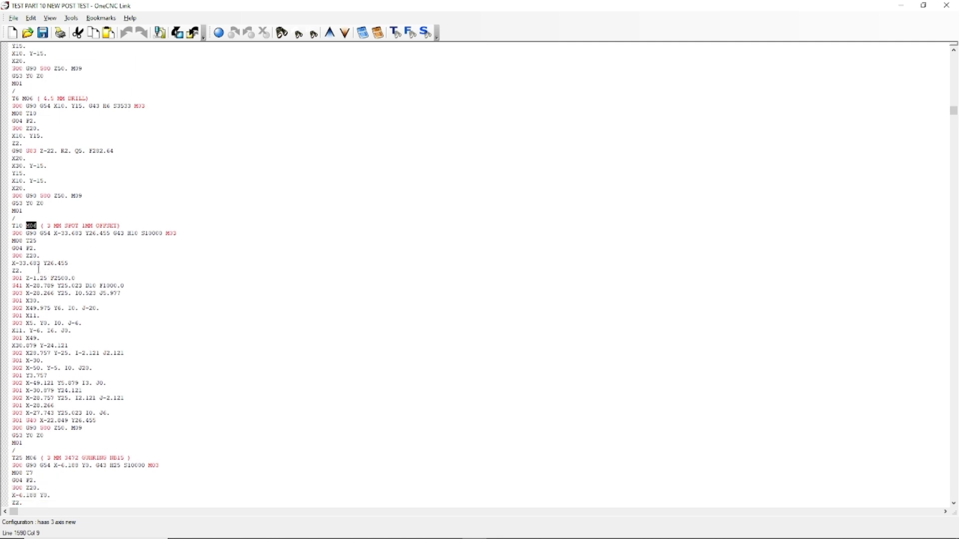
left_click(39, 270)
key("Return")
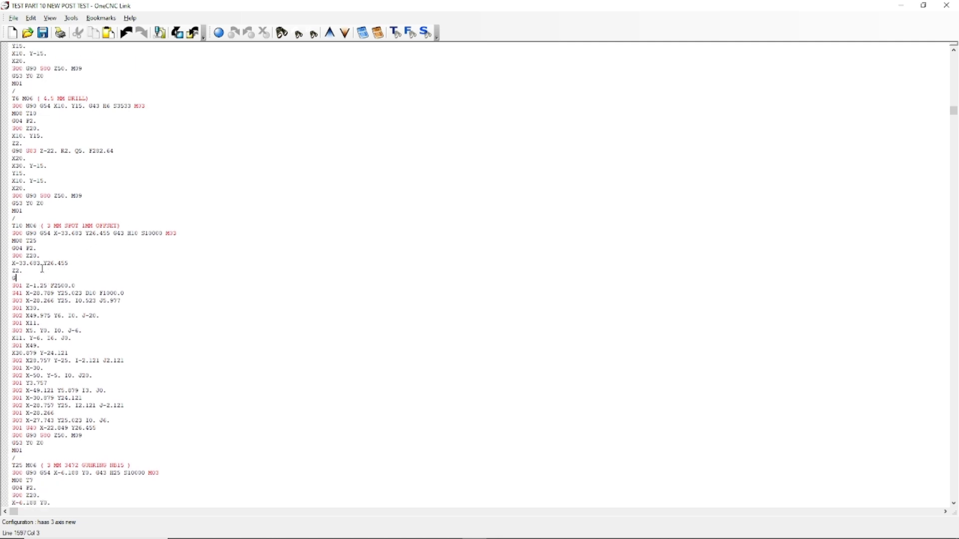
type("G10 G90 L12 P10 R1.0")
Step: Check the inserted G10 line against the 1MM OFFSET note in the T10 tool comment
scroll(93, 288, "down", 3)
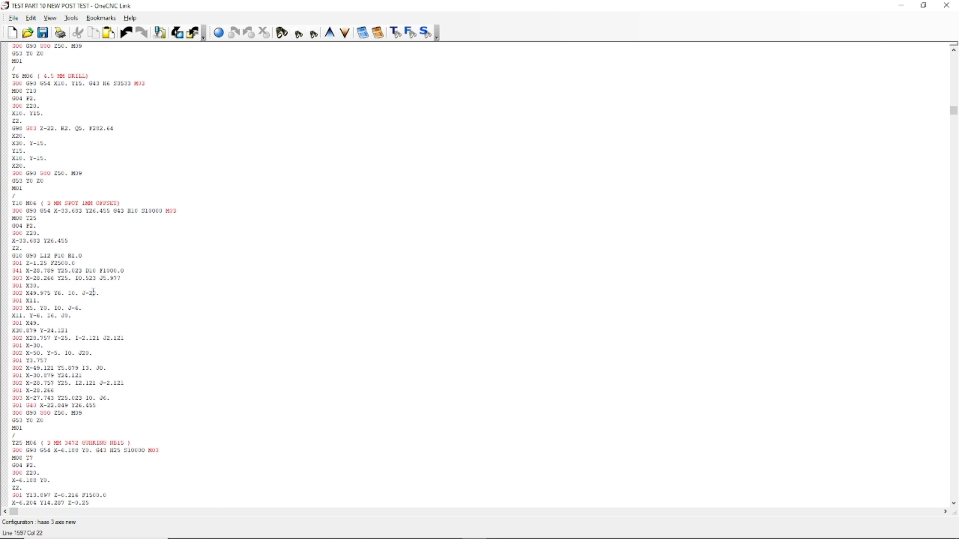
scroll(92, 283, "down", 2)
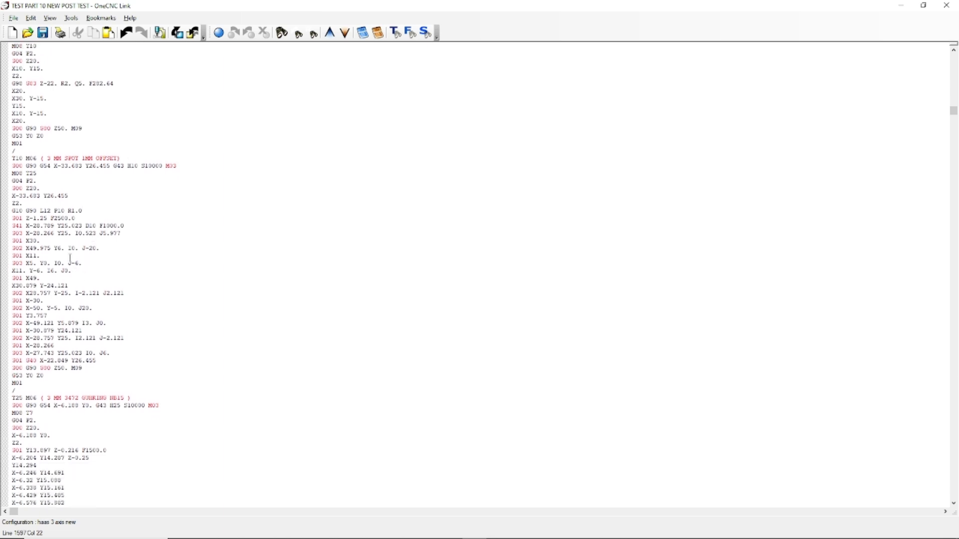
left_click_drag(82, 214, 9, 209)
left_click(101, 258)
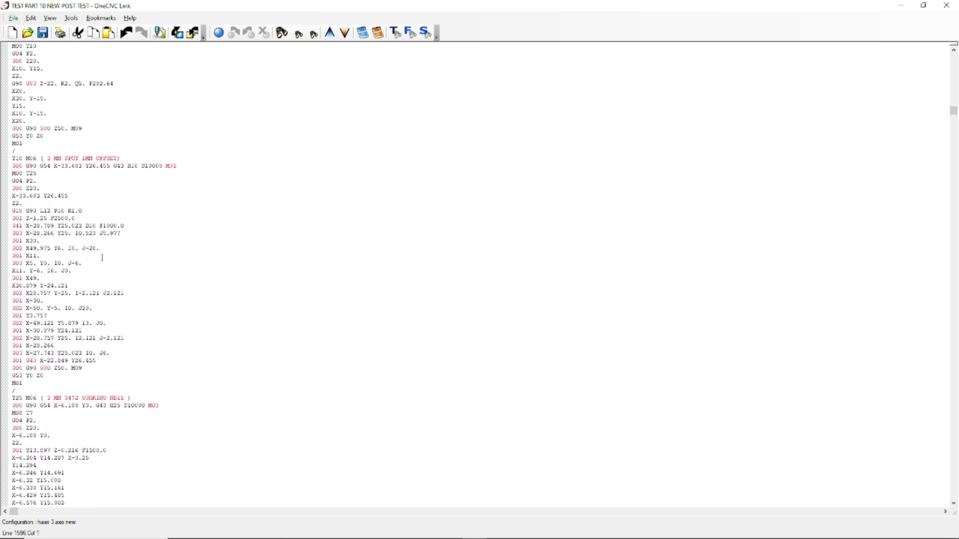
scroll(78, 246, "down", 1)
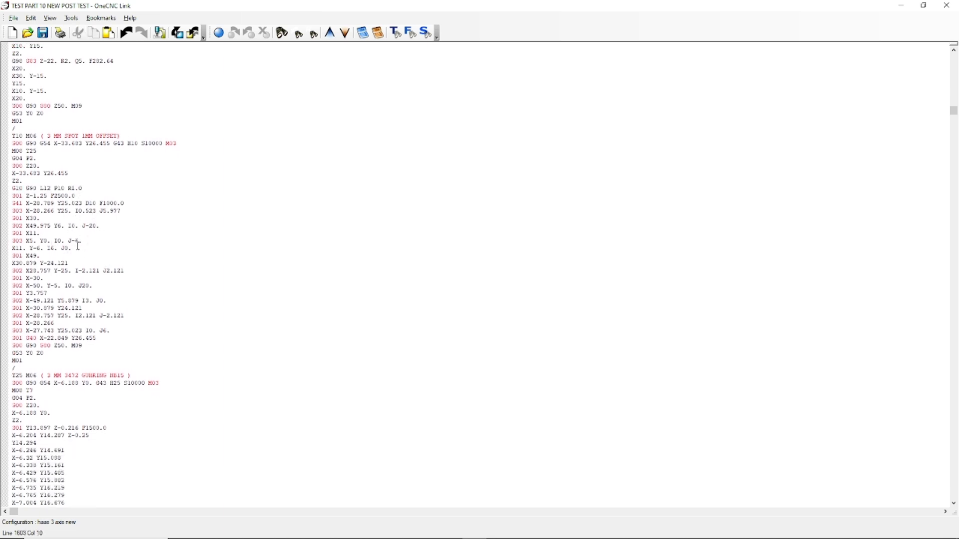
left_click_drag(116, 135, 82, 135)
left_click(119, 134)
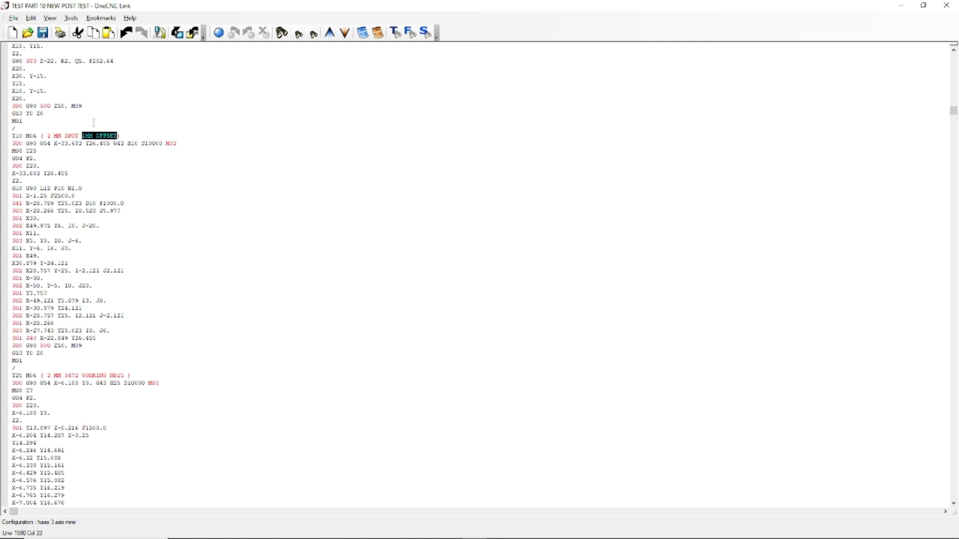
triple_click(75, 188)
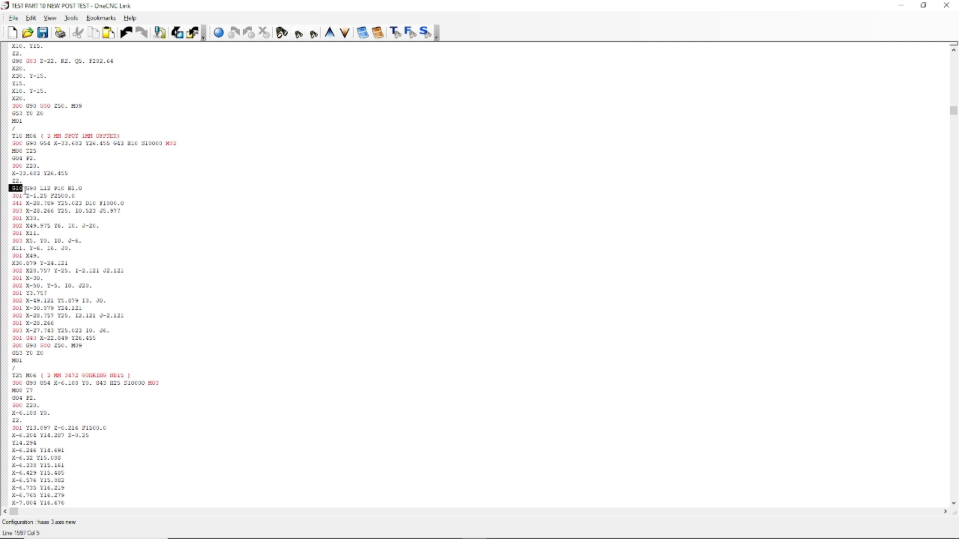
left_click(99, 182)
Step: Examine the rest of the T10 section and the T25 code, and step through the M06 tool changes again
scroll(117, 225, "down", 6)
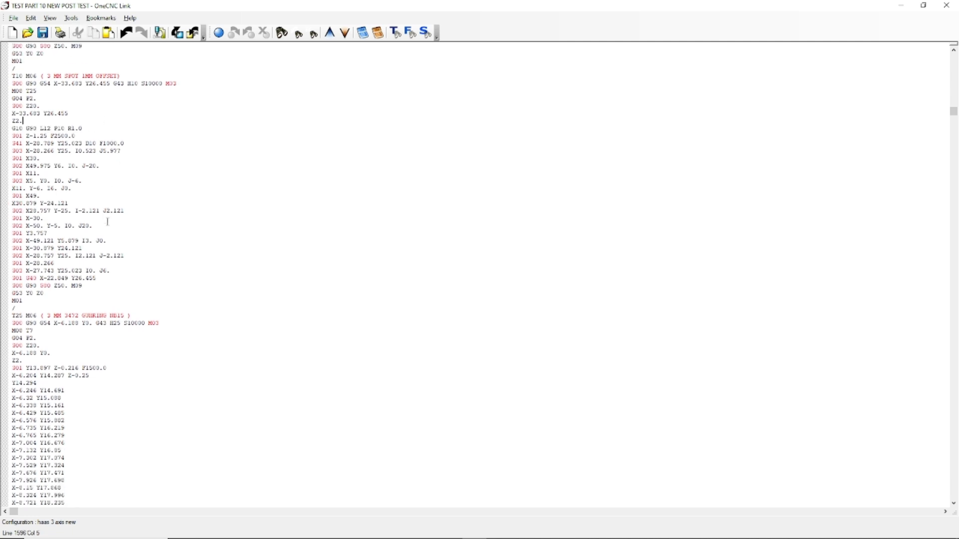
scroll(115, 240, "down", 5)
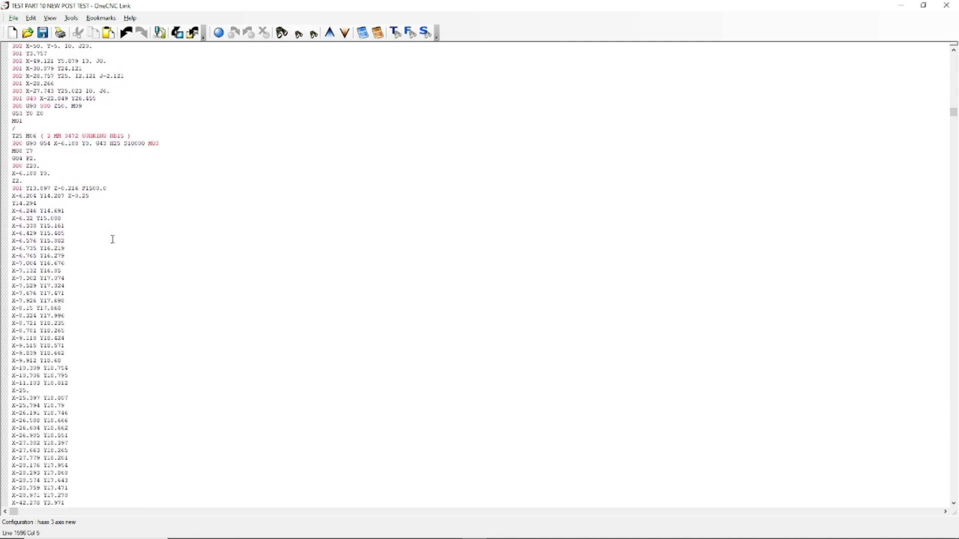
left_click(104, 226)
key("F3")
key("F3")
key("F3")
key("F3")
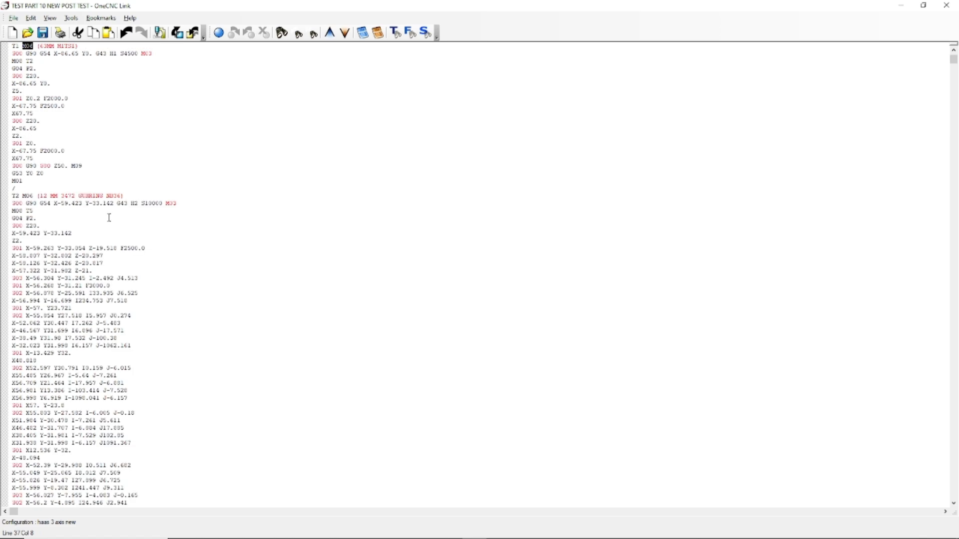
key("F3")
key("F3")
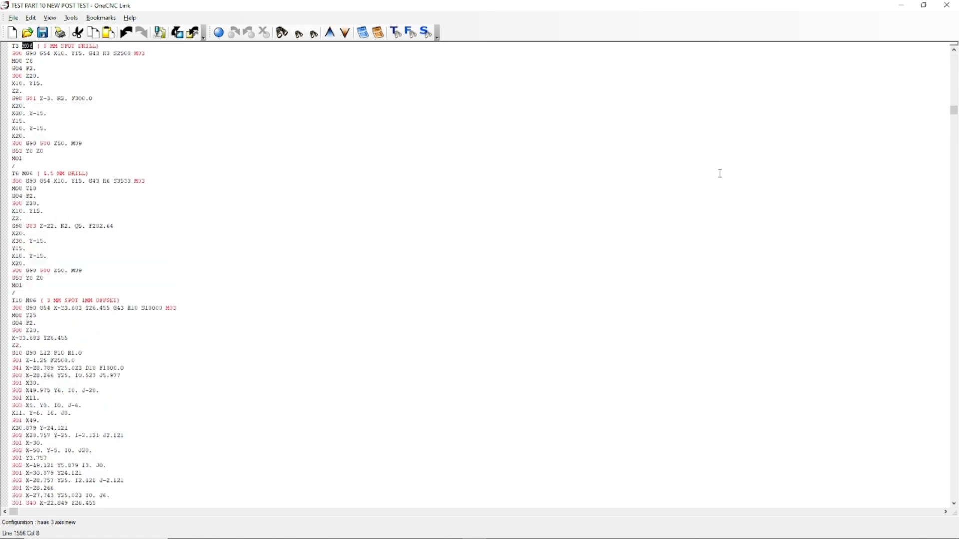
Step: Delete the M01 and slash lines just before M30 at the end of the program
left_click_drag(953, 110, 946, 507)
scroll(117, 422, "down", 4)
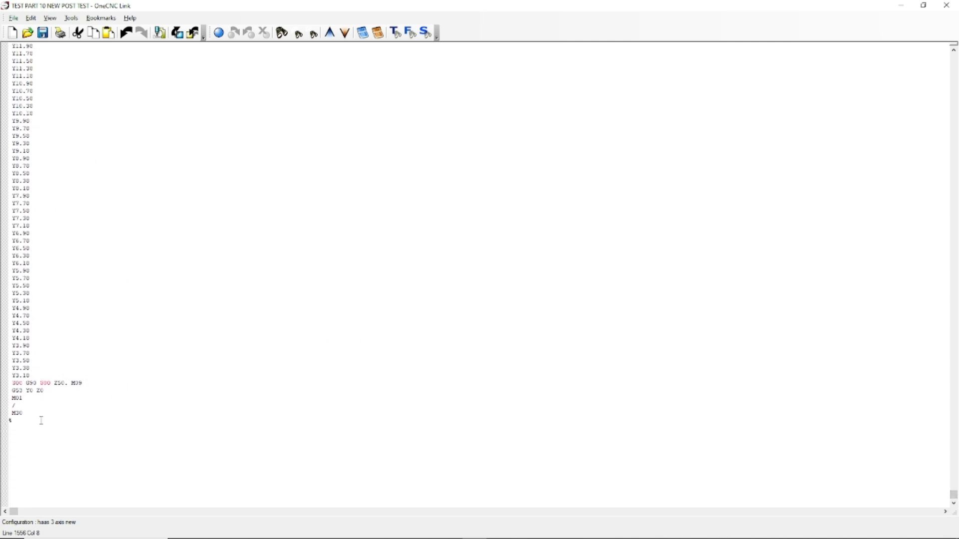
left_click_drag(26, 409, 9, 398)
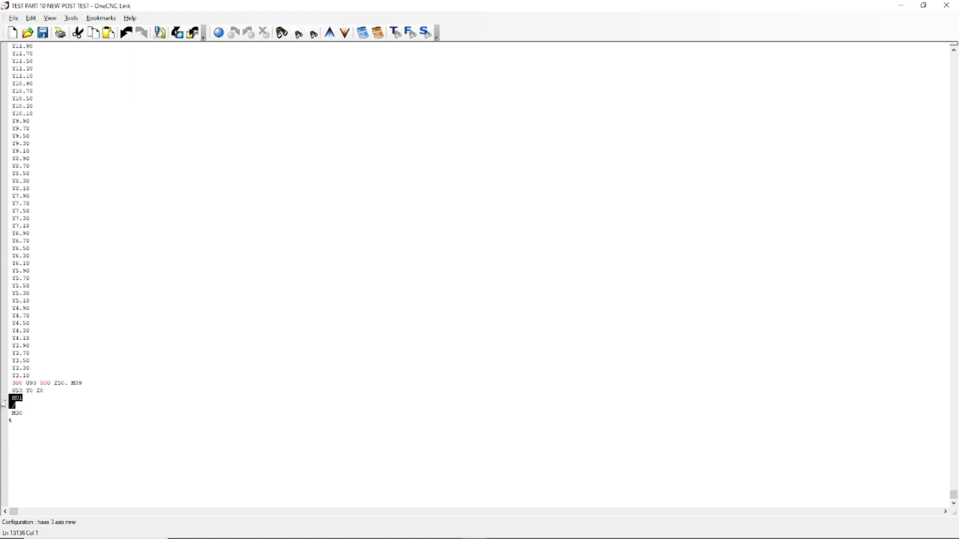
key("Delete")
key("BackSpace")
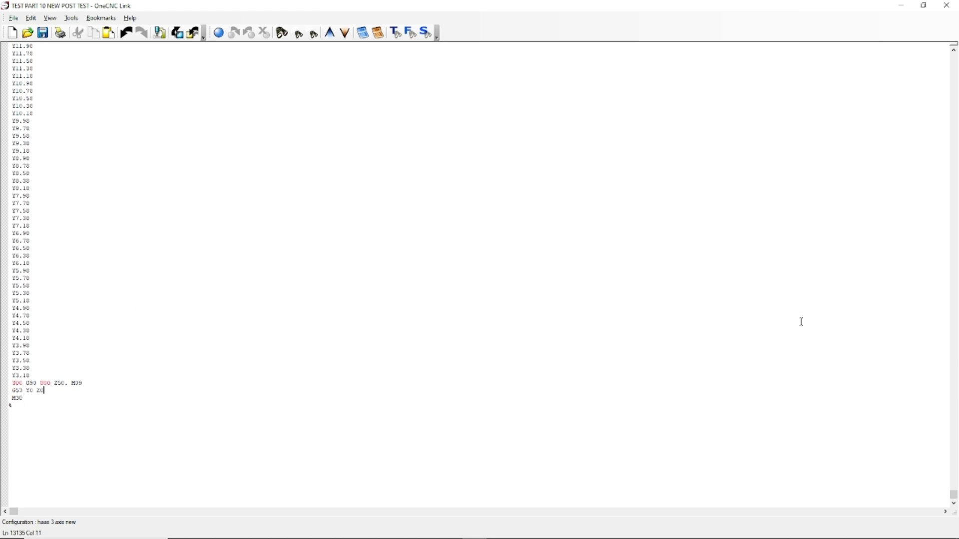
Step: Return to the start of the program, close it, and save the changes to TEST PART 10 NEW POST TEST
left_click_drag(953, 494, 952, 55)
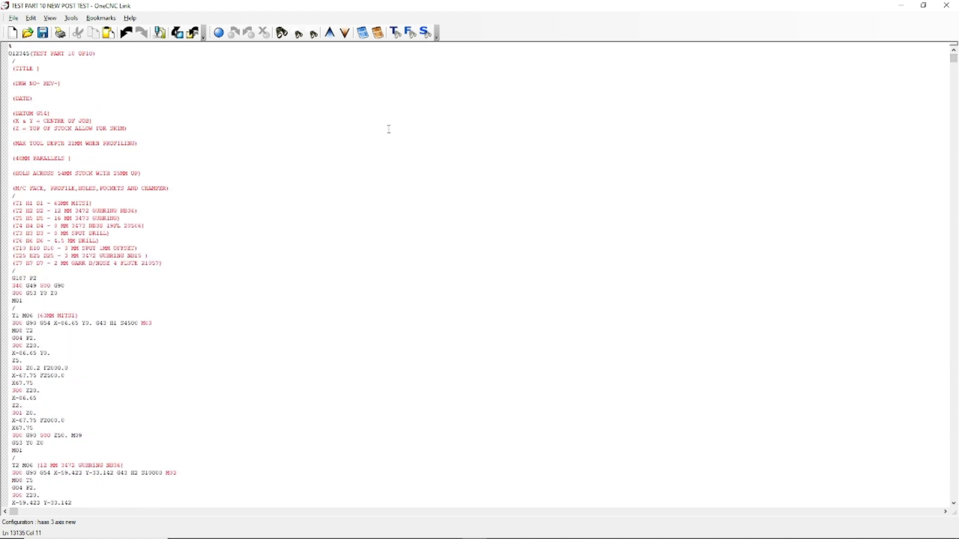
left_click(946, 5)
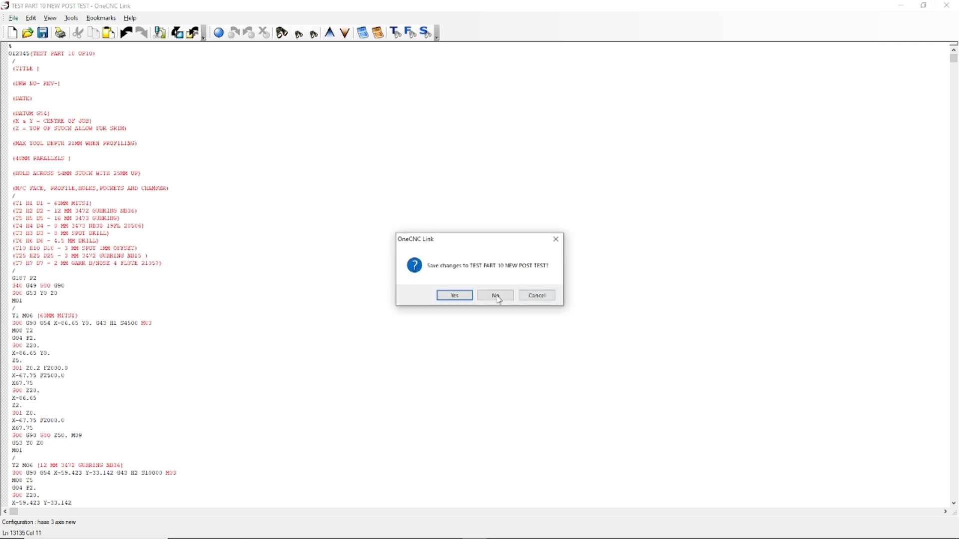
left_click(457, 296)
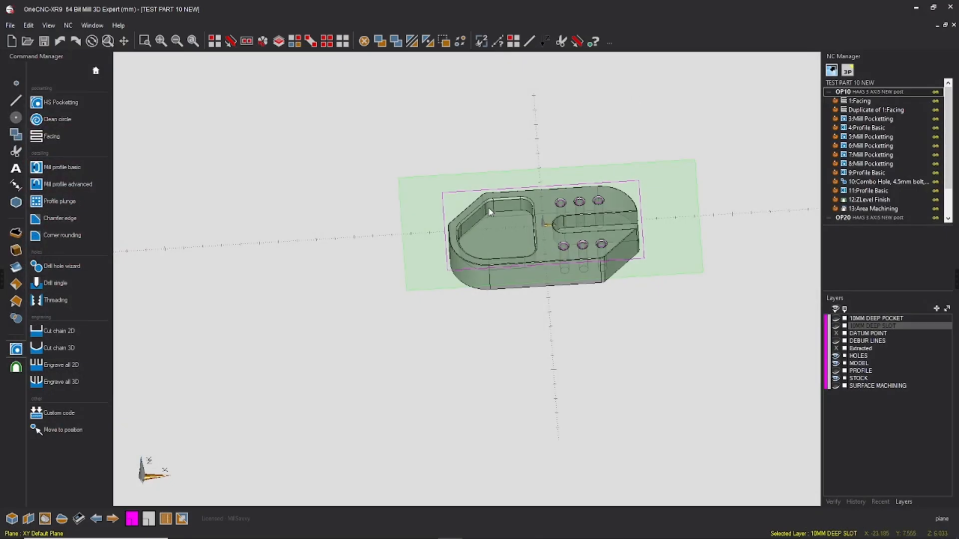
scroll(488, 208, "down", 1)
scroll(567, 262, "up", 3)
scroll(561, 260, "down", 2)
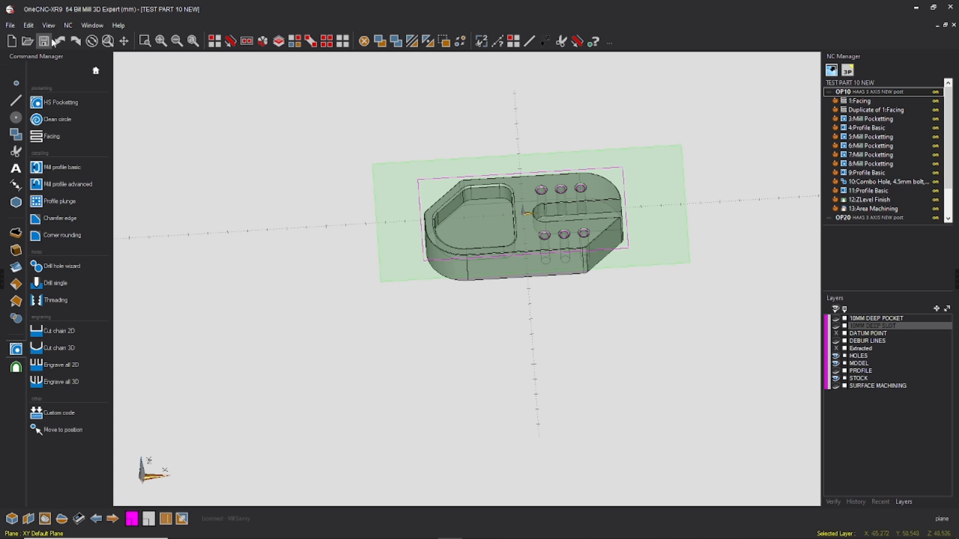
Step: Post OP10 again to the text file TEST PART 10 NEW POST TEST in the DNC folder, replacing the existing file
left_click(68, 25)
left_click(81, 37)
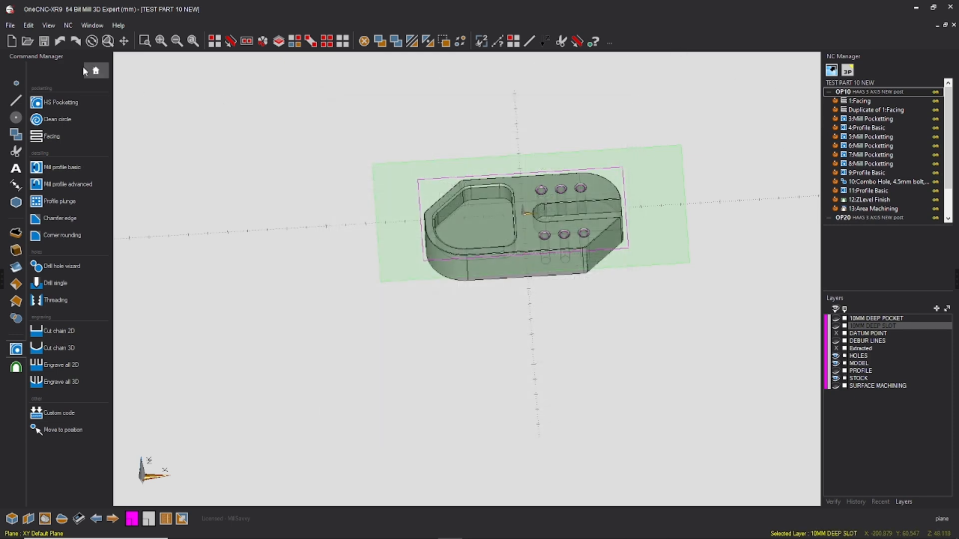
double_click(854, 92)
left_click(363, 189)
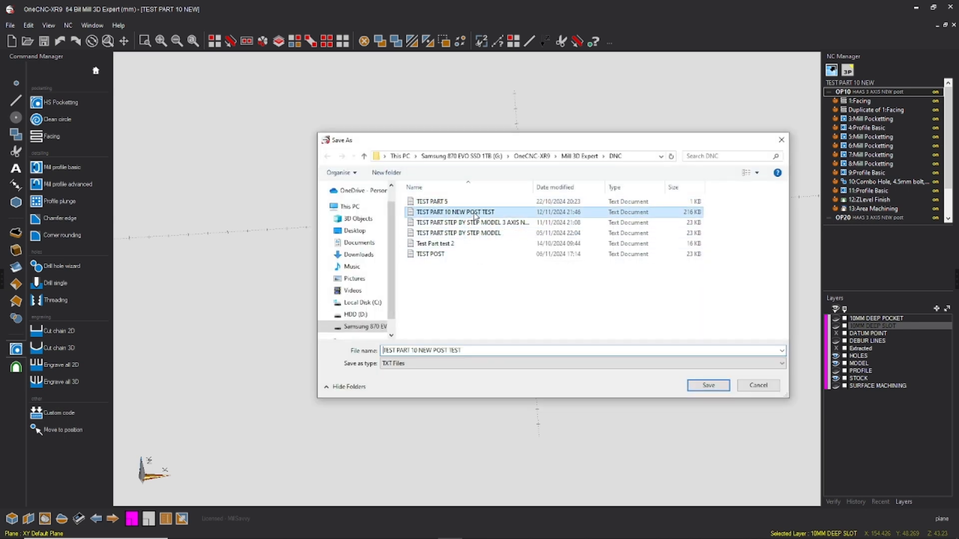
left_click(470, 213)
left_click(702, 385)
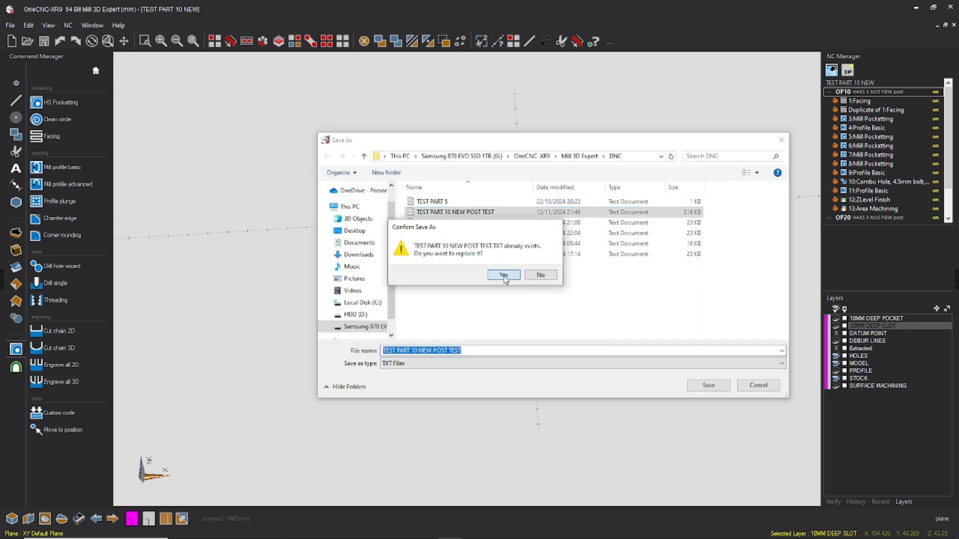
left_click(503, 273)
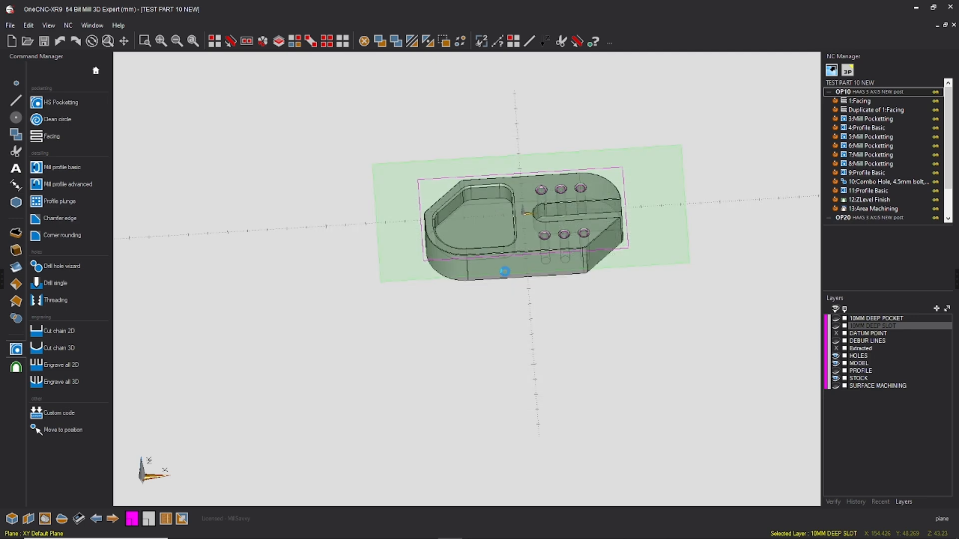
Step: Examine the T1 tool change in the reposted code, from the G54 positioning line through the G04, Z20. and Z5. approach moves
scroll(623, 165, "down", 2)
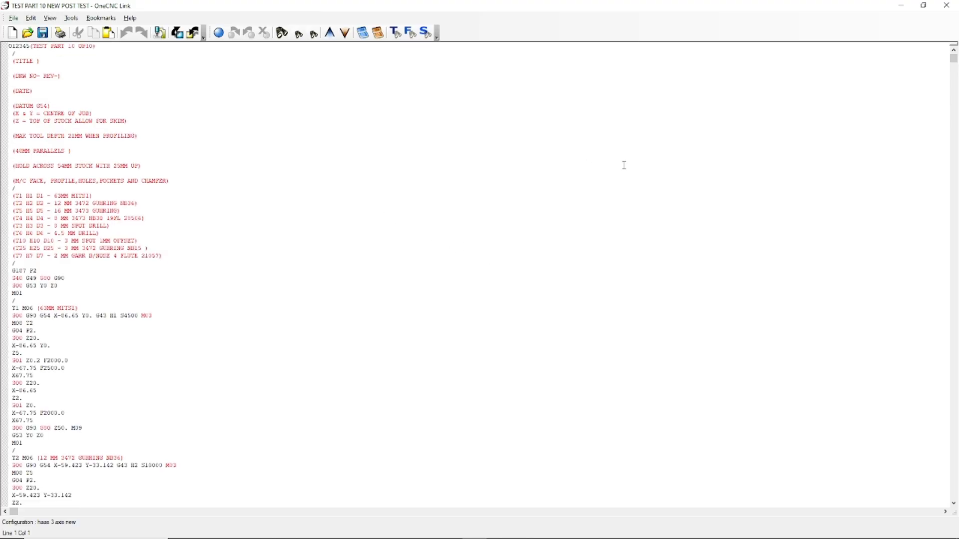
scroll(331, 199, "down", 5)
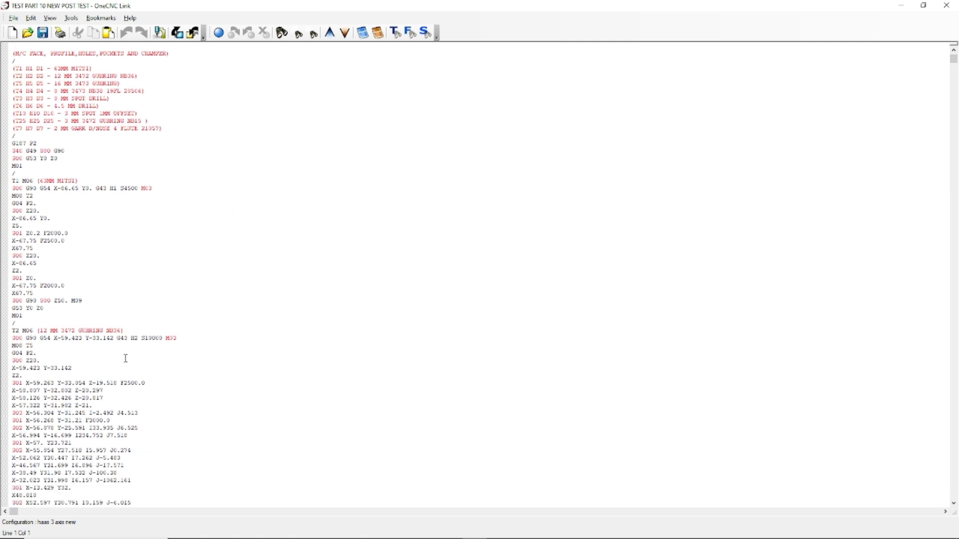
left_click_drag(15, 173, 155, 175)
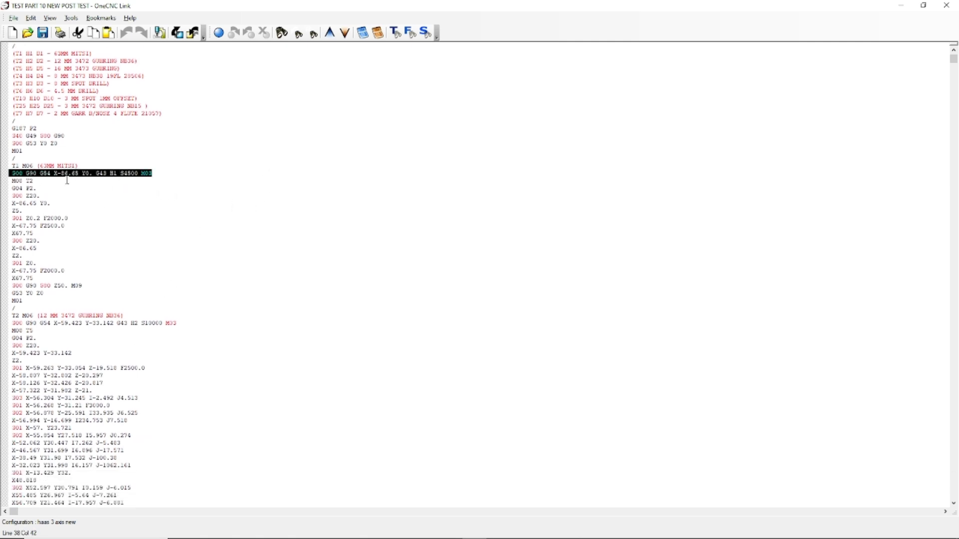
left_click(43, 181)
key("Down")
key("Down")
key("Down")
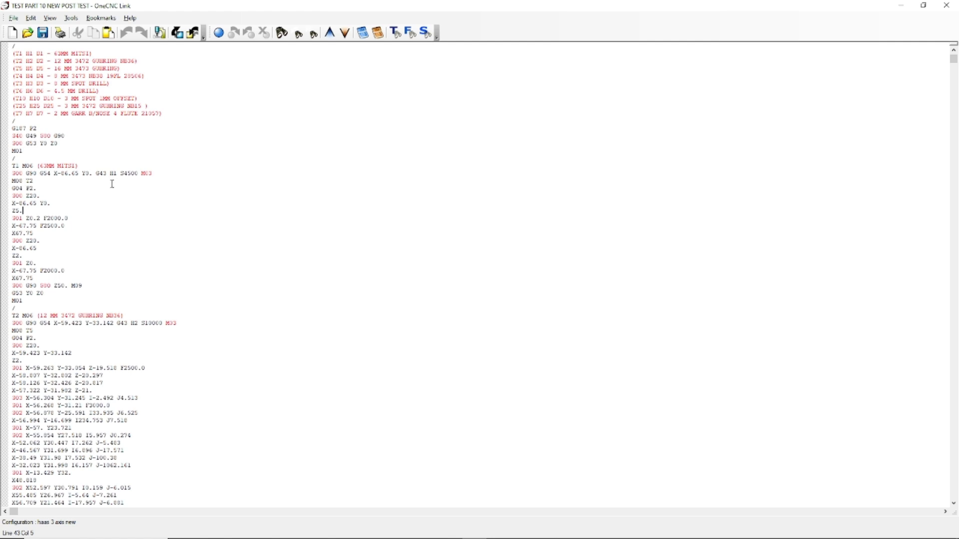
left_click_drag(38, 212, 10, 188)
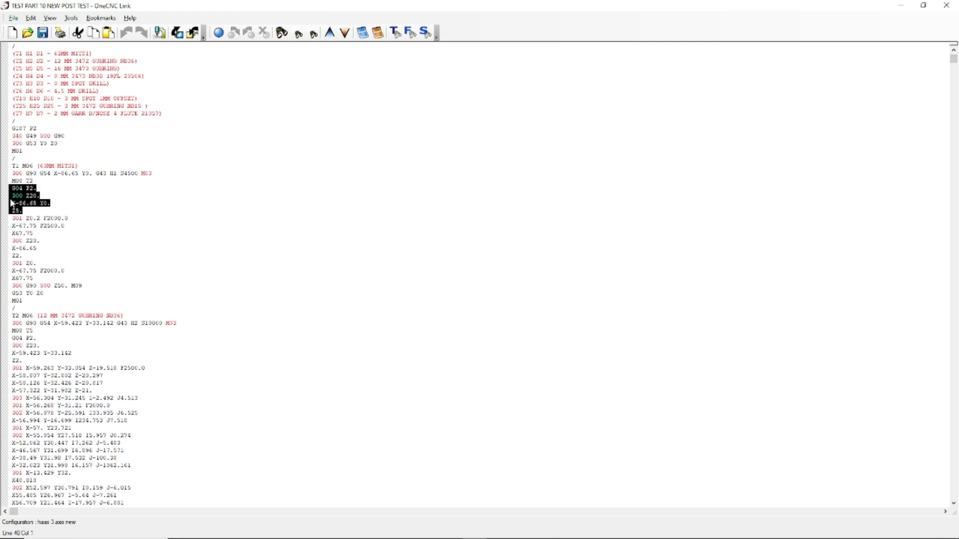
left_click_drag(66, 215, 11, 196)
left_click(62, 212)
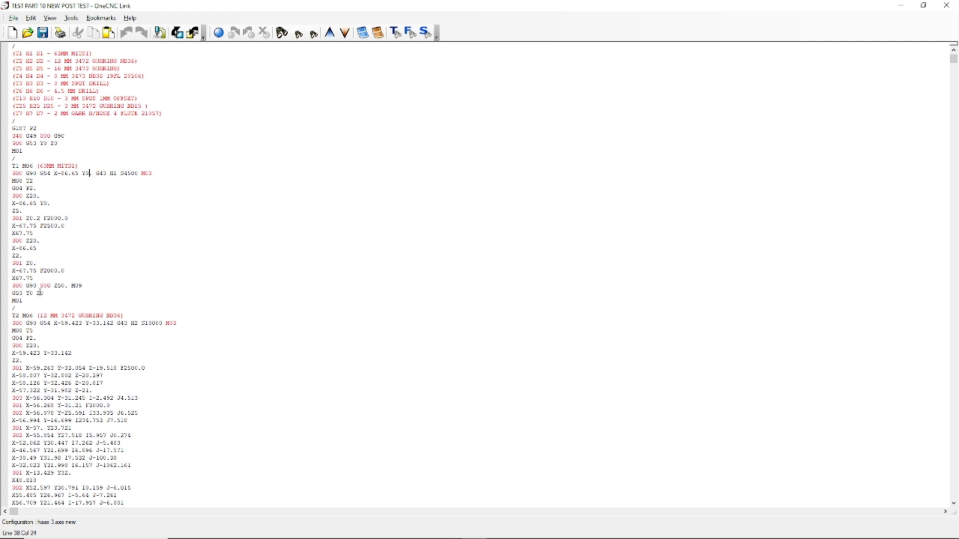
Step: Examine the T1 retract and G53 return lines, and compare T2's G54 start coordinates with its repeated X and Y approach position
left_click_drag(65, 286, 9, 301)
left_click_drag(51, 323, 113, 324)
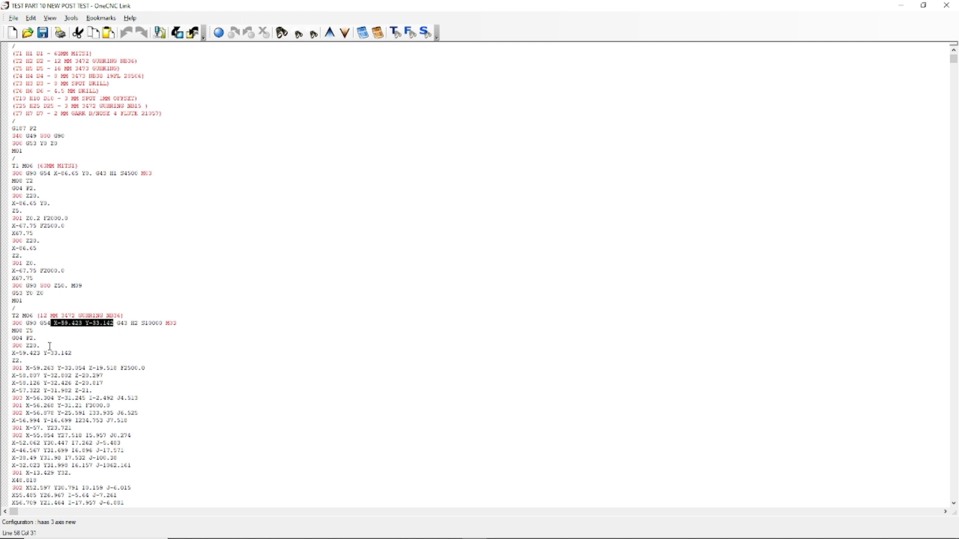
mouse_move(11, 353)
left_mouse_down()
mouse_move(42, 352)
mouse_move(7, 365)
left_mouse_up()
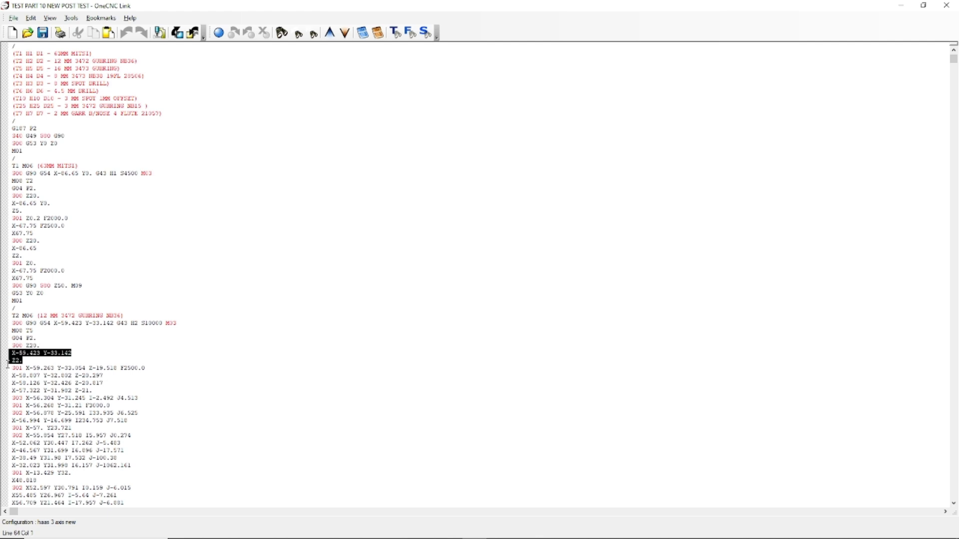
left_click(102, 355)
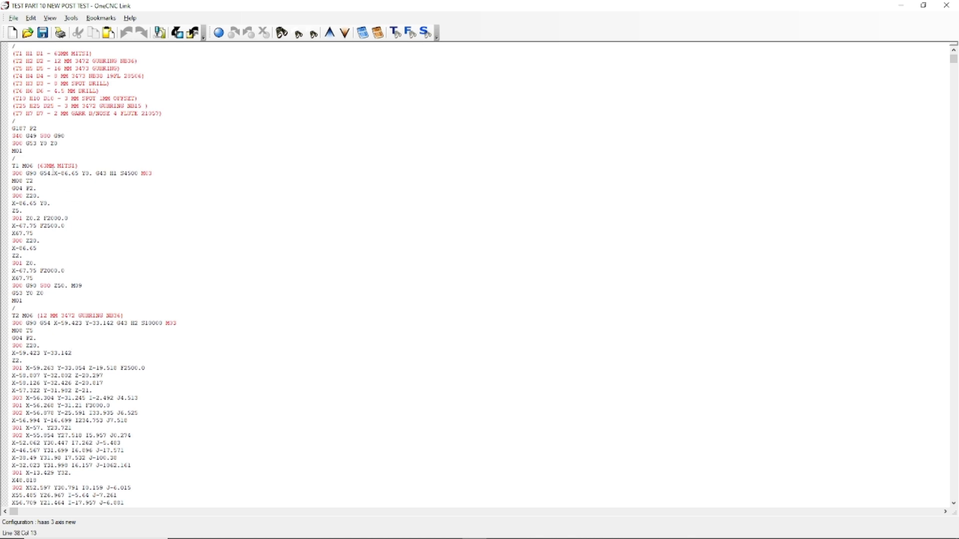
Step: Check the X and Y coordinates in T1's G54 line again, return to the start of the program and close it
left_click_drag(52, 173, 96, 179)
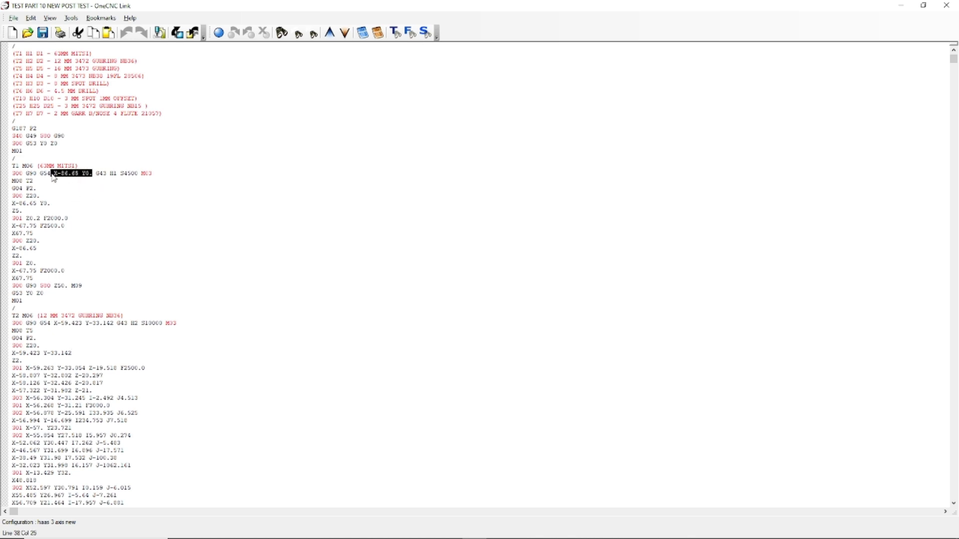
scroll(236, 253, "up", 5)
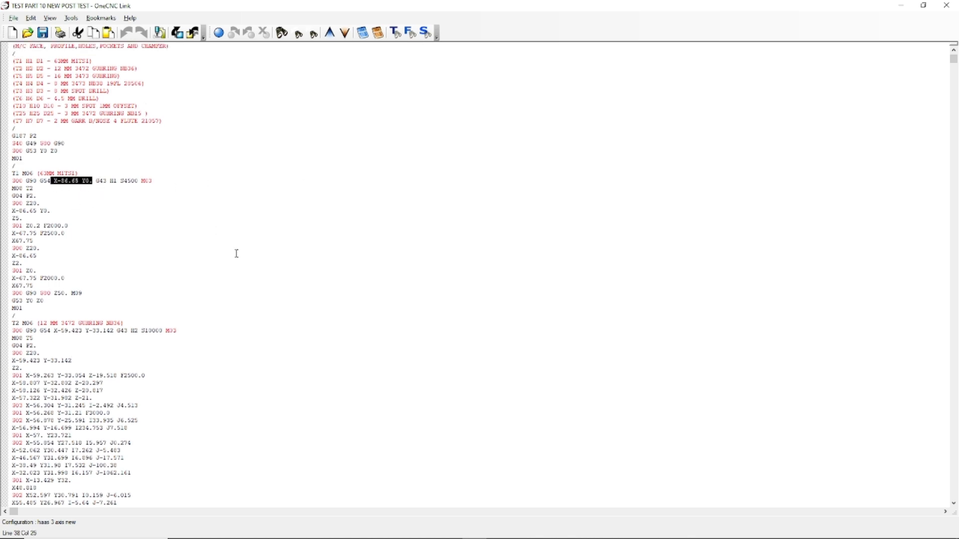
scroll(204, 209, "up", 2)
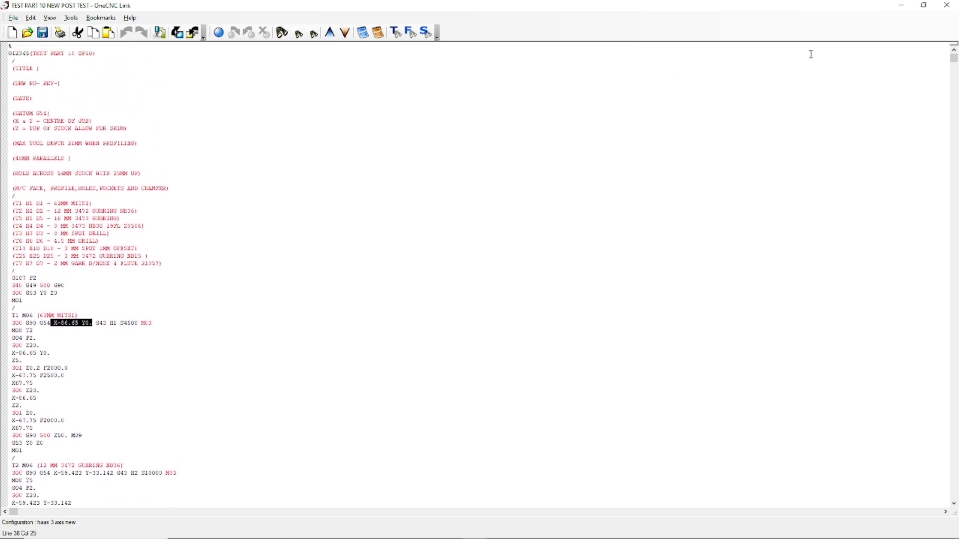
left_click(947, 5)
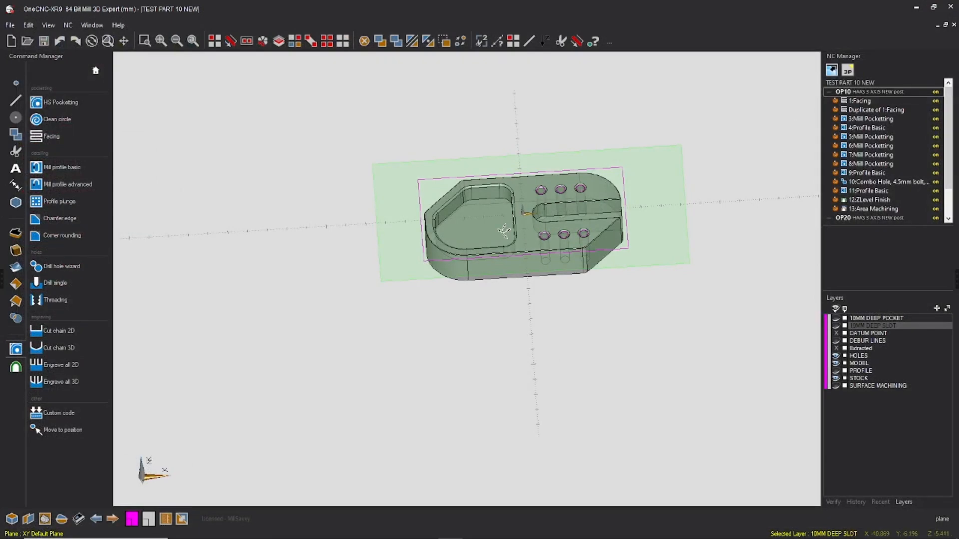
Step: Save the TEST PART 10 NEW part file
scroll(519, 219, "up", 2)
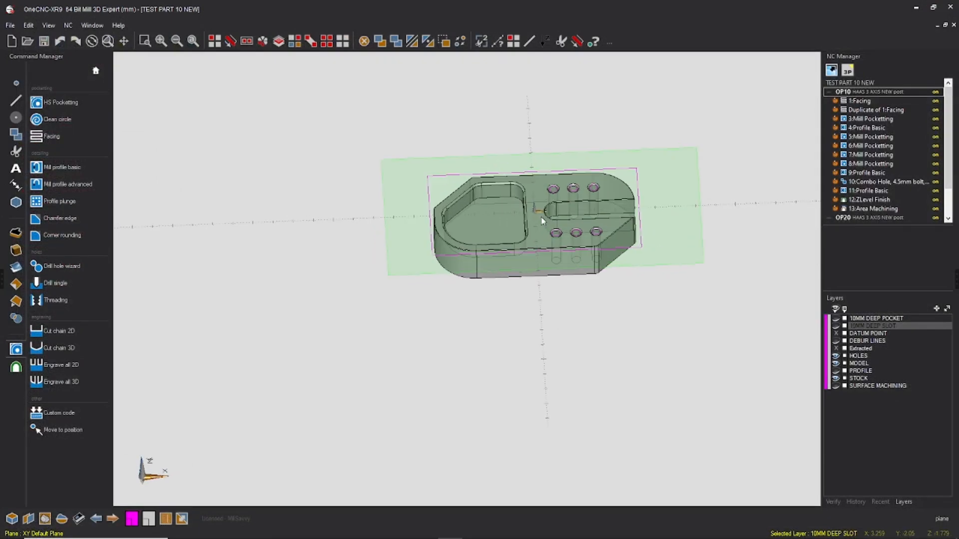
left_click(10, 25)
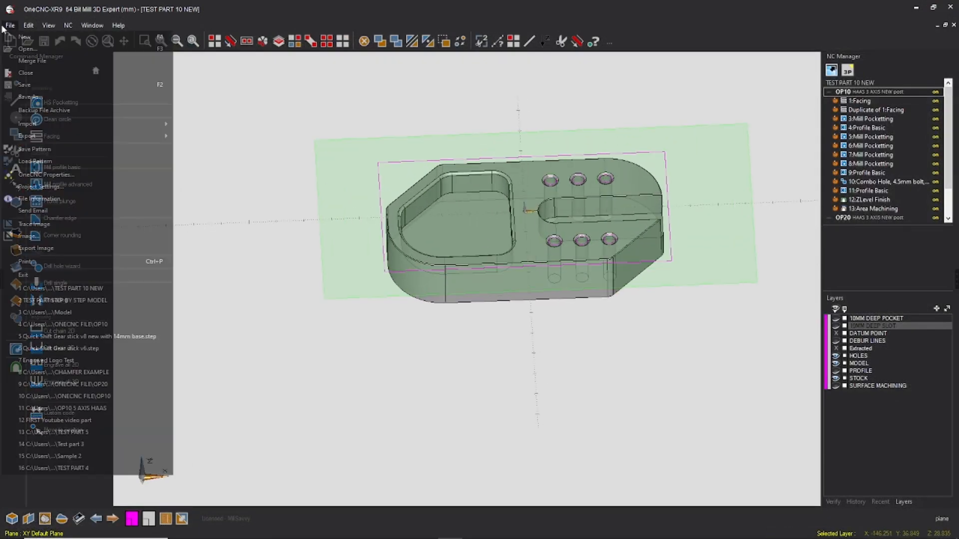
left_click(40, 84)
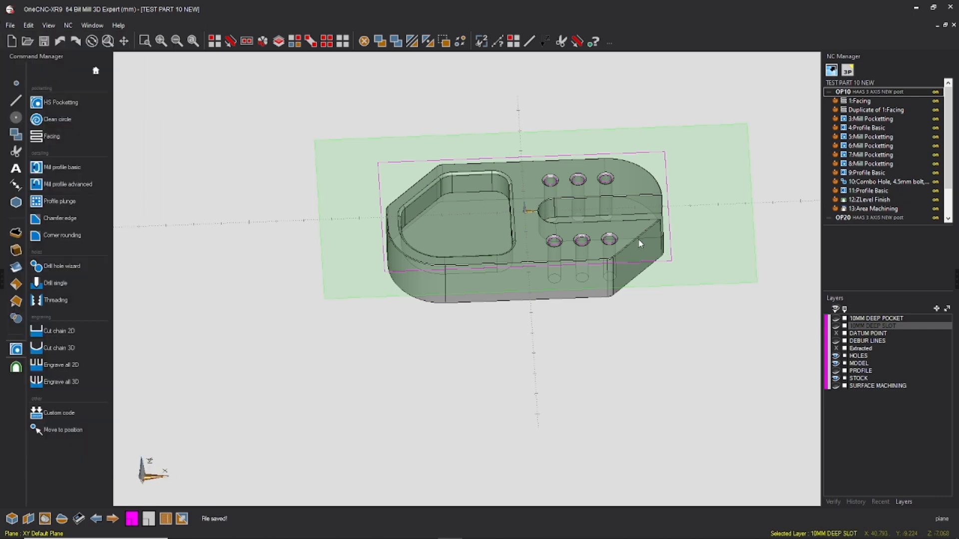